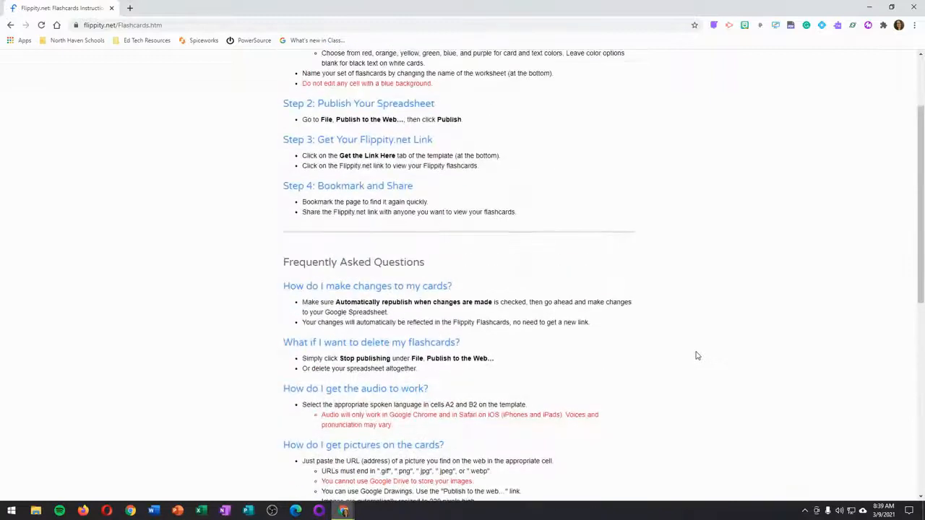
Step: Go back to the Flippity home page and make a copy of the Flashcards template
{"action": "left_click", "coordinate": [10, 26]}
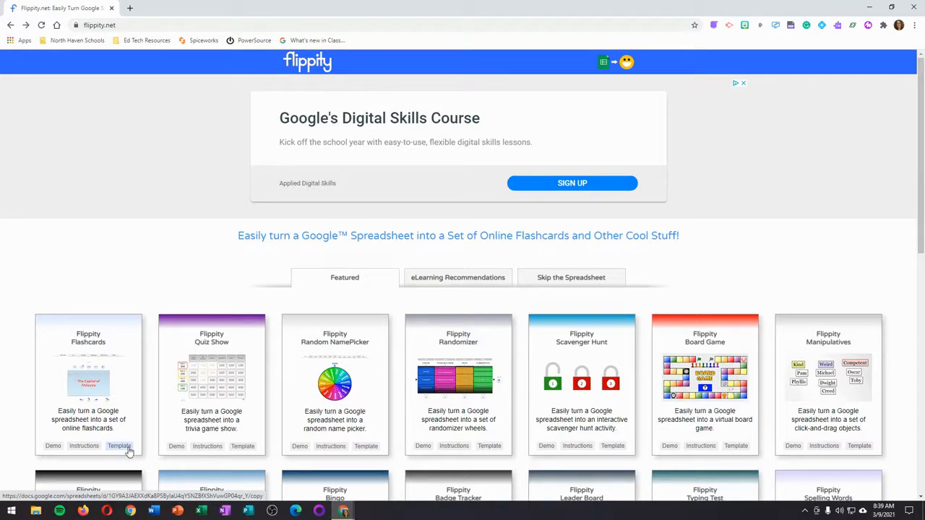
{"action": "left_click", "coordinate": [120, 446]}
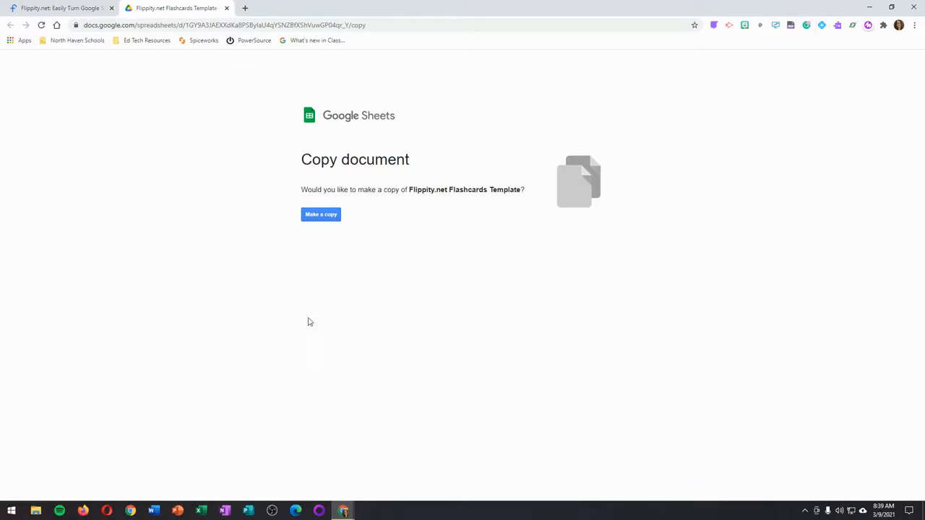
{"action": "left_click", "coordinate": [337, 215]}
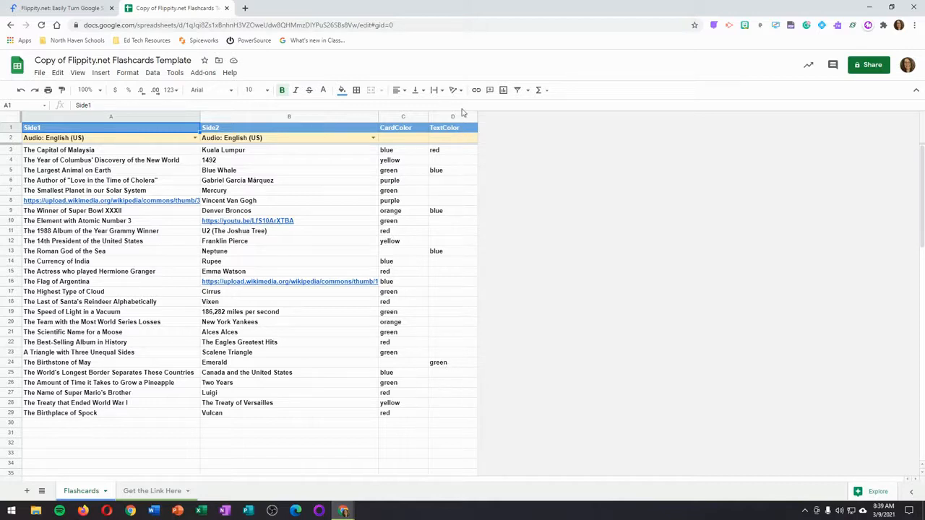
Step: Clear the sample entries from the CardColor and TextColor columns and the sample content from both card sides, keeping the header rows
{"action": "left_click_drag", "start_coordinate": [407, 150], "coordinate": [447, 412]}
{"action": "key", "text": "Delete"}
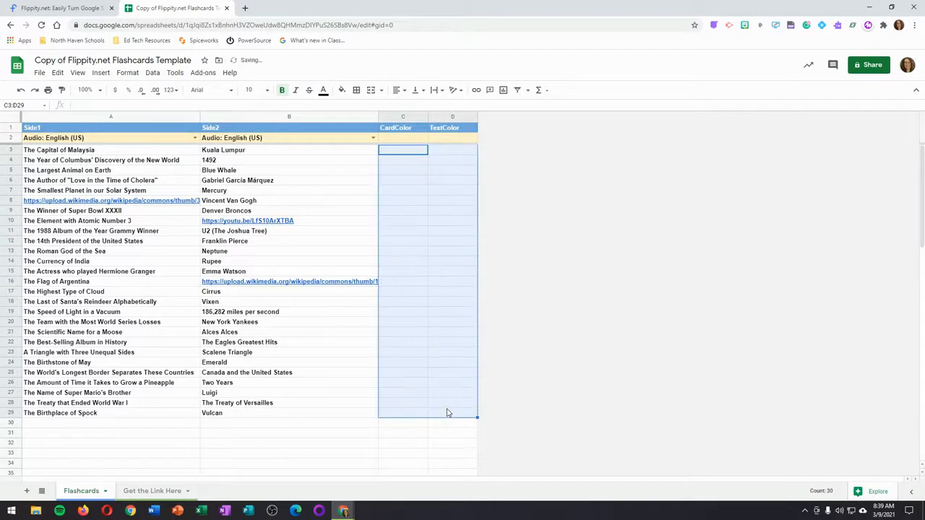
{"action": "left_click", "coordinate": [357, 383]}
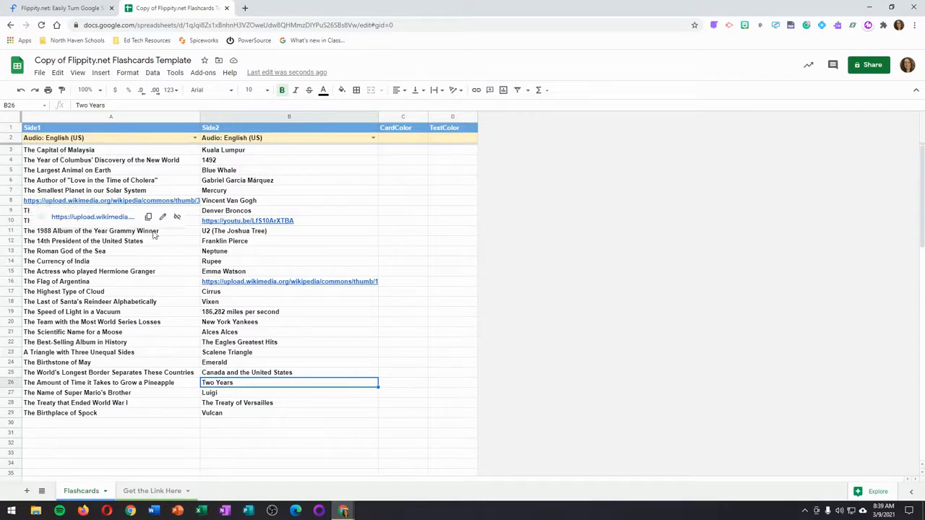
{"action": "left_click_drag", "start_coordinate": [231, 434], "coordinate": [90, 152]}
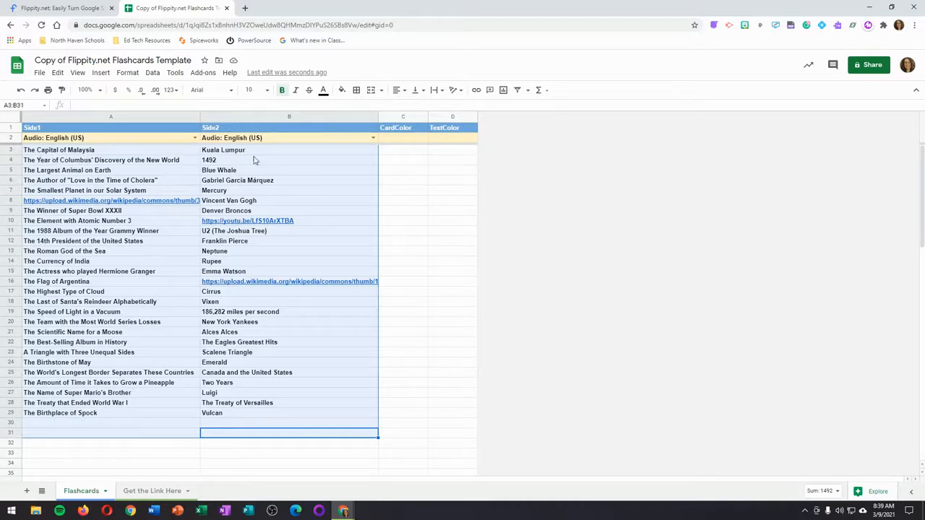
{"action": "key", "text": "Delete"}
{"action": "left_click", "coordinate": [163, 197]}
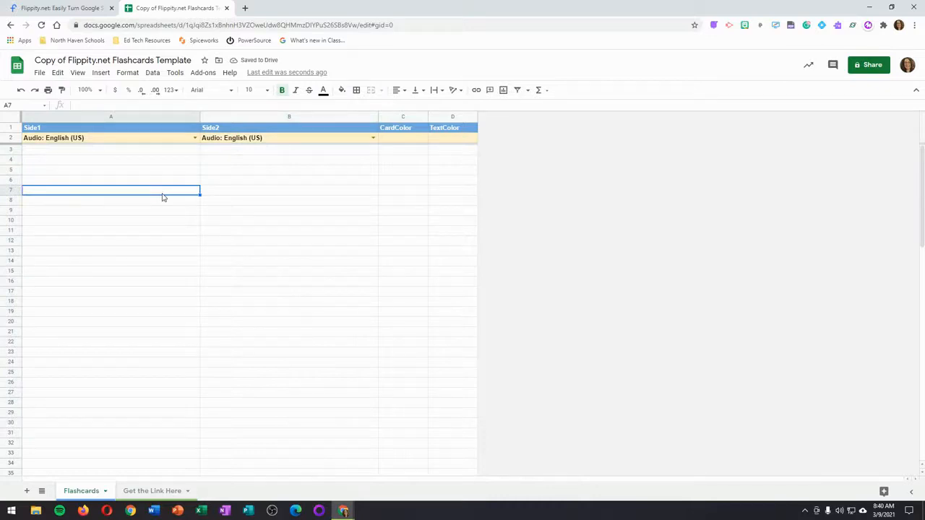
Step: Set the Side1 audio language to German
{"action": "left_click", "coordinate": [194, 138]}
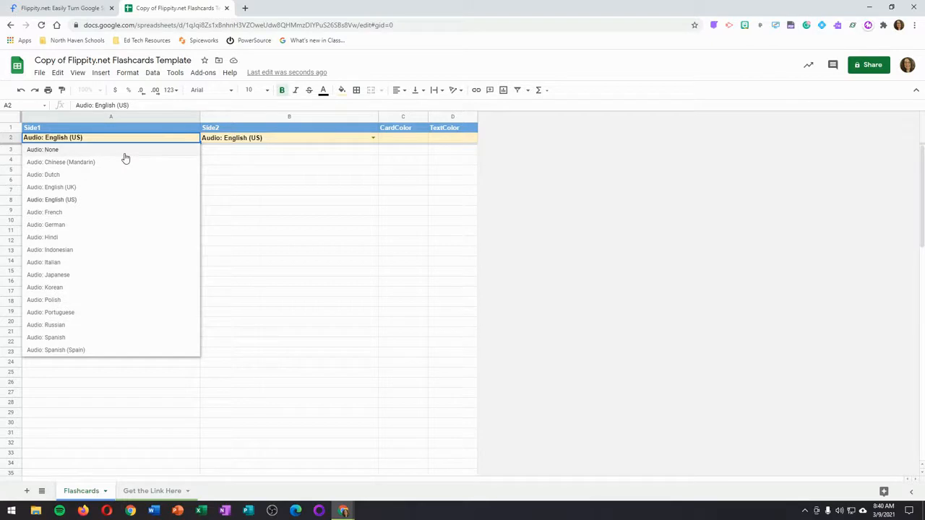
{"action": "left_click", "coordinate": [118, 228]}
{"action": "left_click", "coordinate": [116, 222]}
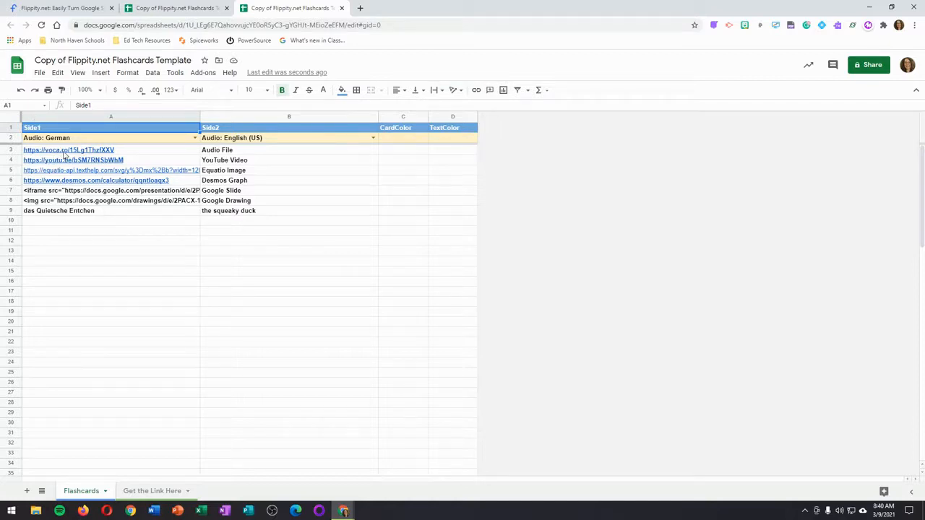
Step: Examine the example media rows and the German-English vocabulary row in the filled-in flashcards copy, plus the Vocaroo recording site for audio cards
{"action": "left_click", "coordinate": [126, 227]}
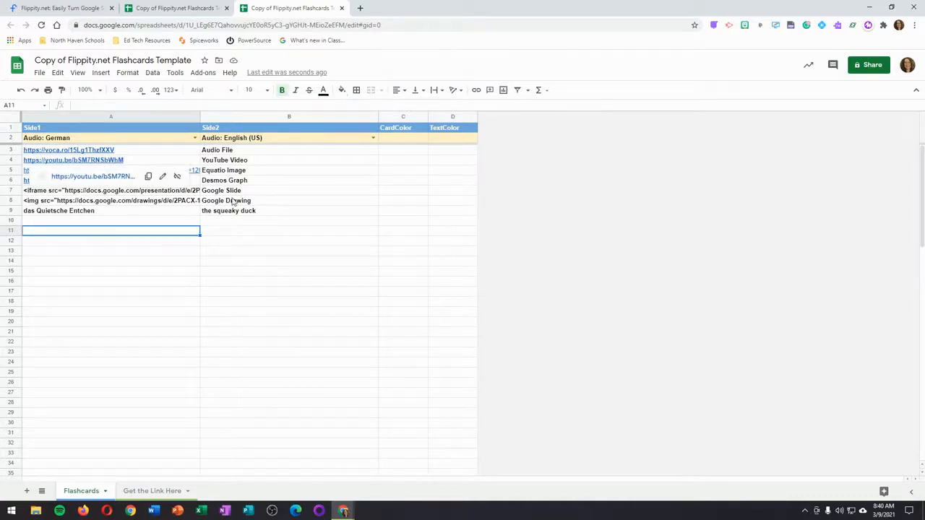
{"action": "left_click", "coordinate": [235, 258]}
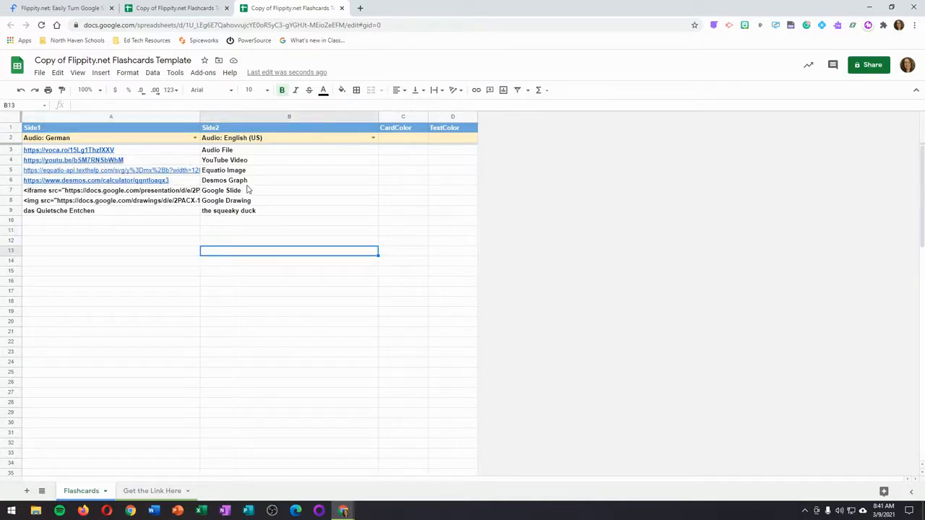
{"action": "left_click_drag", "start_coordinate": [145, 211], "coordinate": [242, 212]}
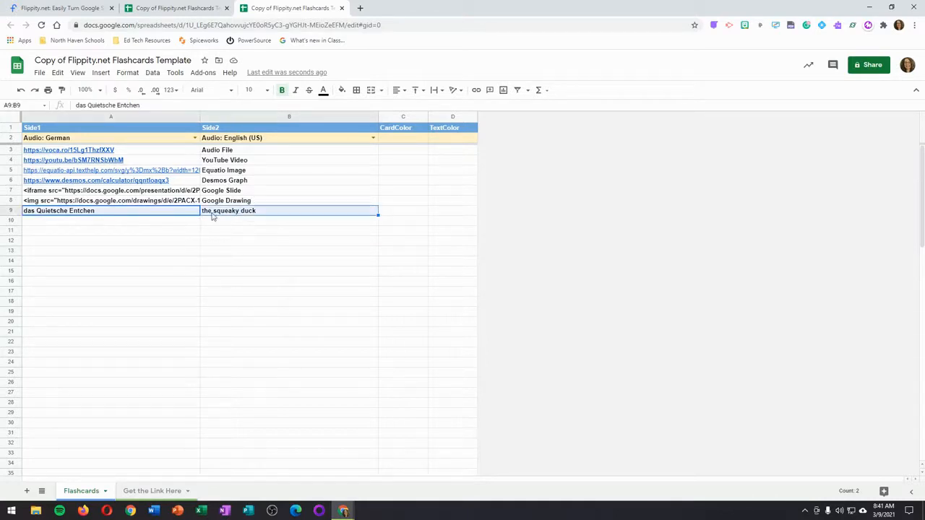
{"action": "left_click", "coordinate": [203, 285]}
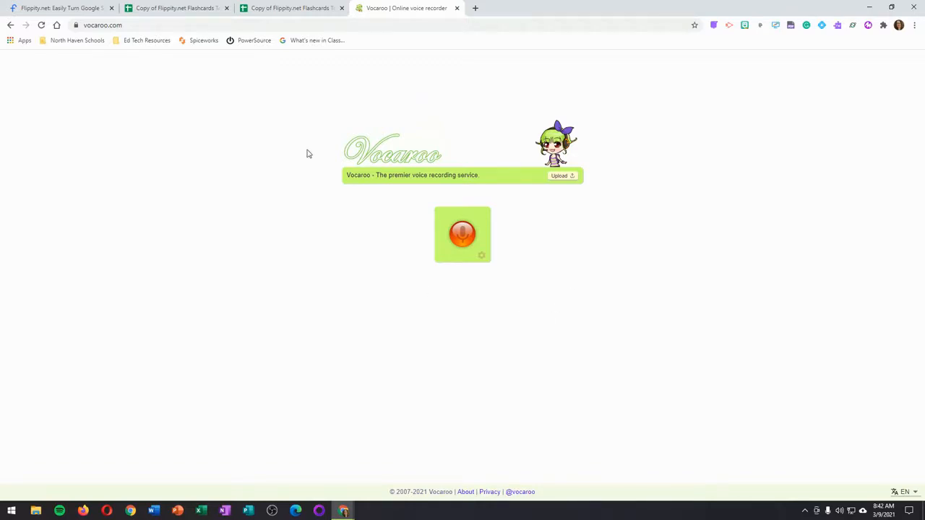
{"action": "left_click", "coordinate": [289, 8]}
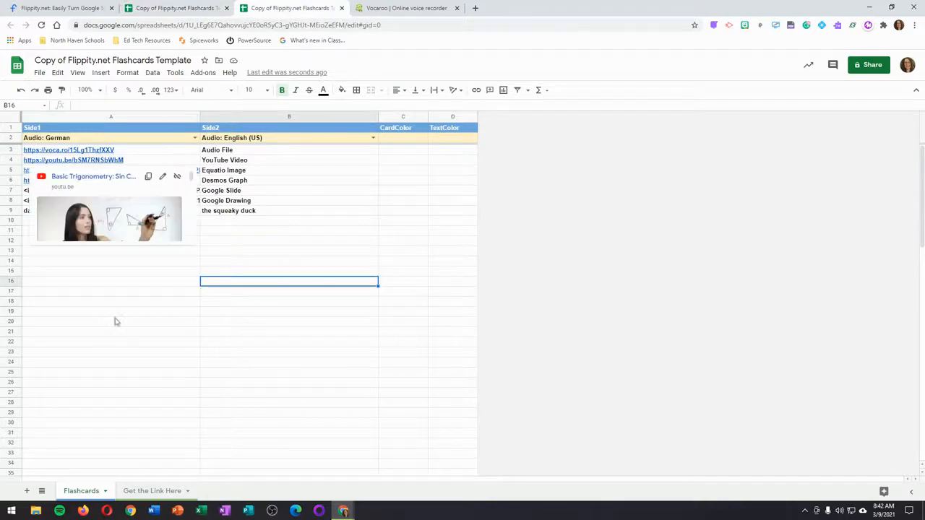
{"action": "mouse_move", "coordinate": [81, 153]}
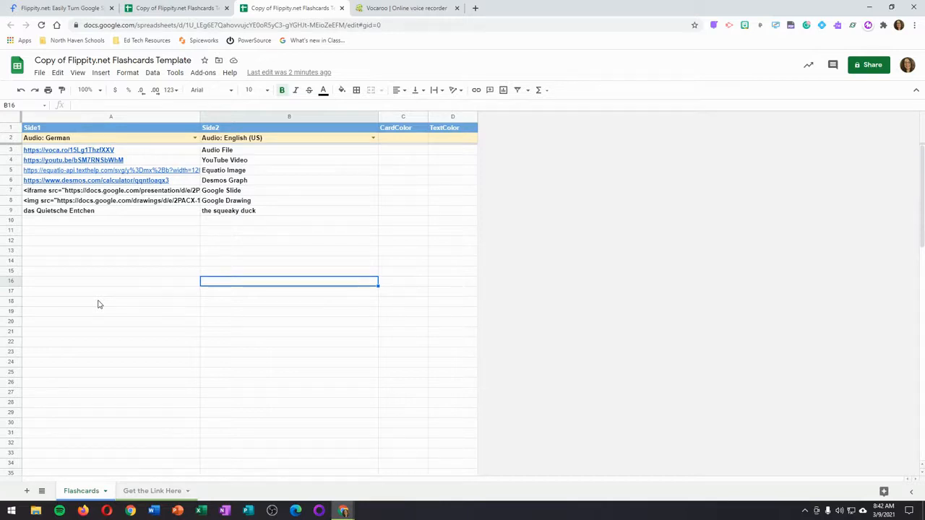
{"action": "left_click", "coordinate": [417, 8]}
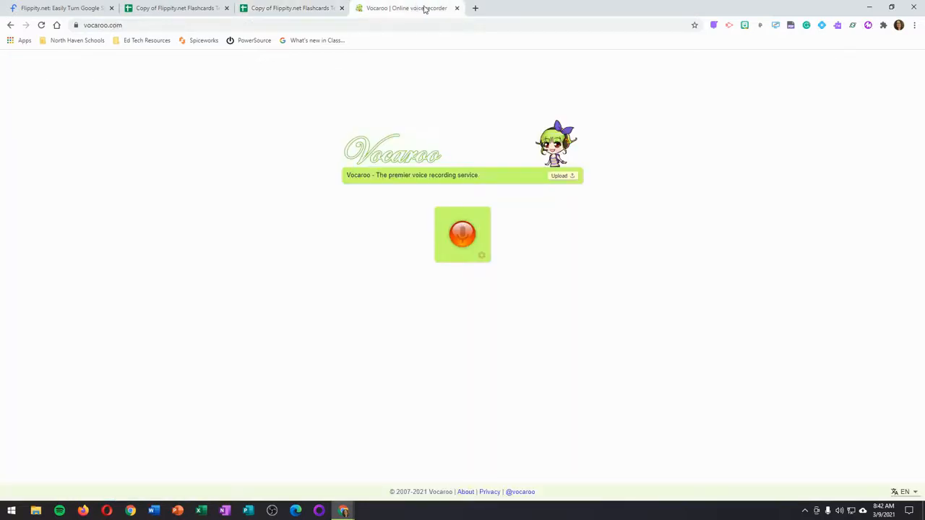
{"action": "left_click", "coordinate": [276, 11]}
Step: Open the YouTube video linked in cell A4 and copy its short share link
{"action": "mouse_move", "coordinate": [72, 170]}
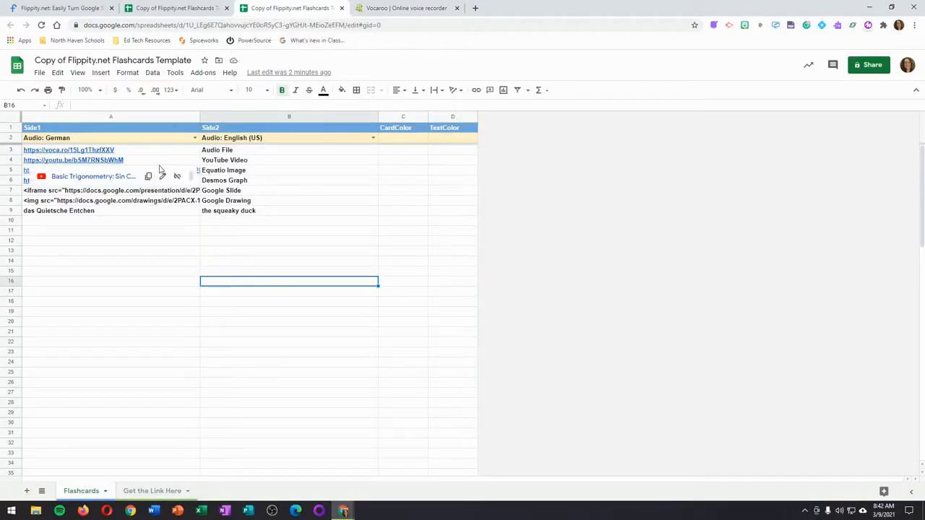
{"action": "left_click", "coordinate": [81, 165]}
{"action": "left_click", "coordinate": [90, 176]}
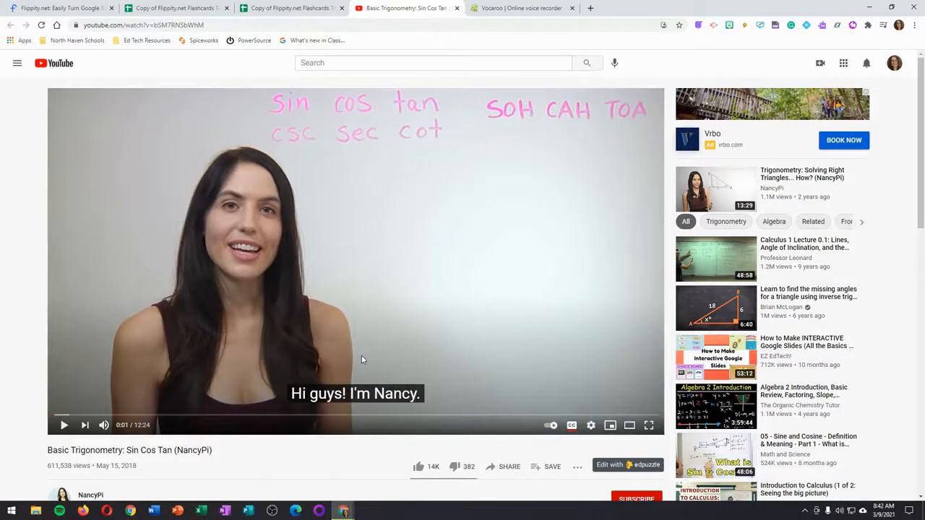
{"action": "left_click", "coordinate": [208, 24]}
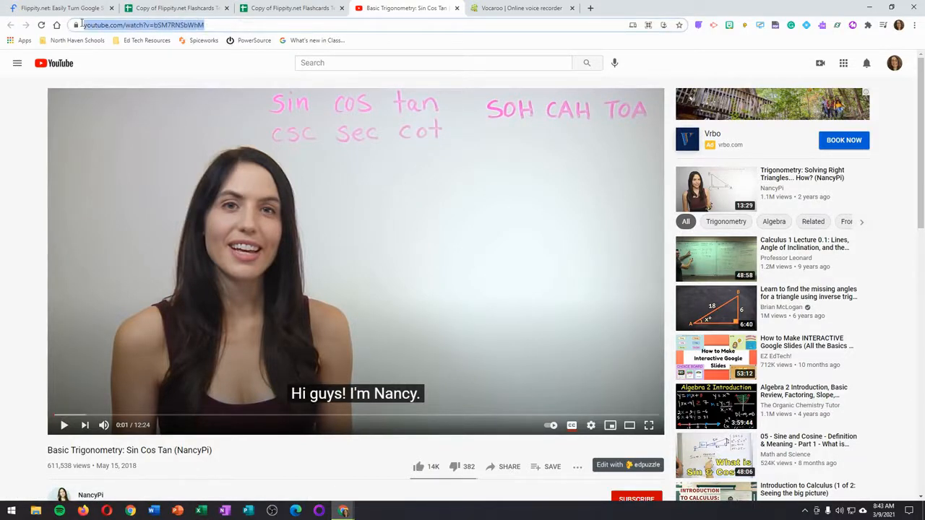
{"action": "left_click", "coordinate": [669, 62]}
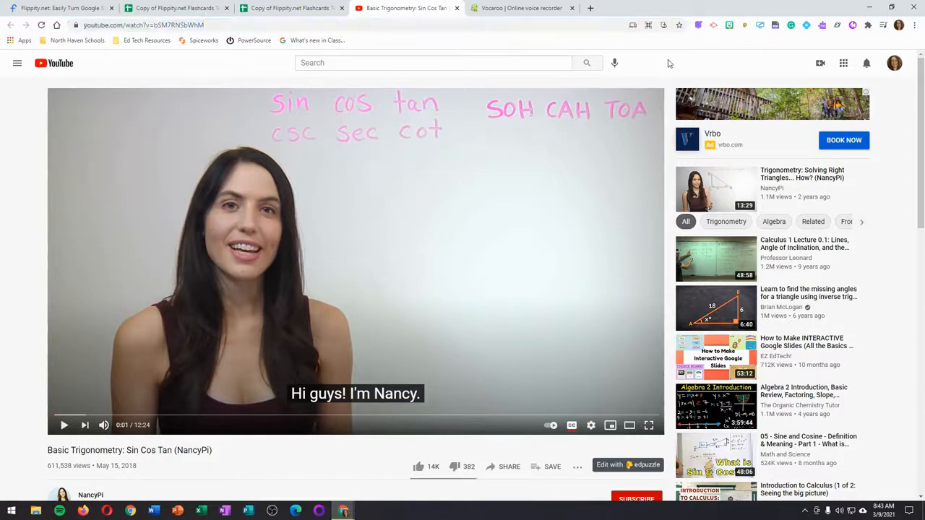
{"action": "left_click", "coordinate": [509, 468]}
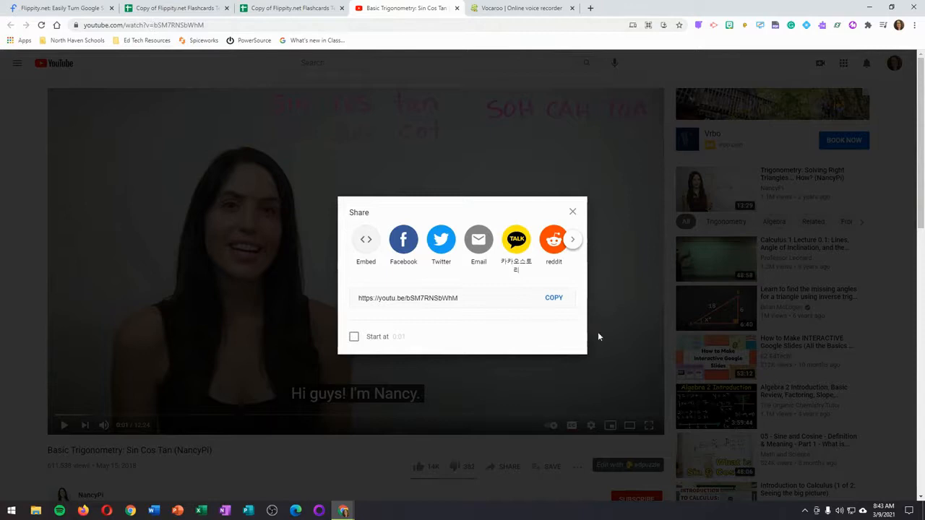
{"action": "left_click", "coordinate": [557, 303]}
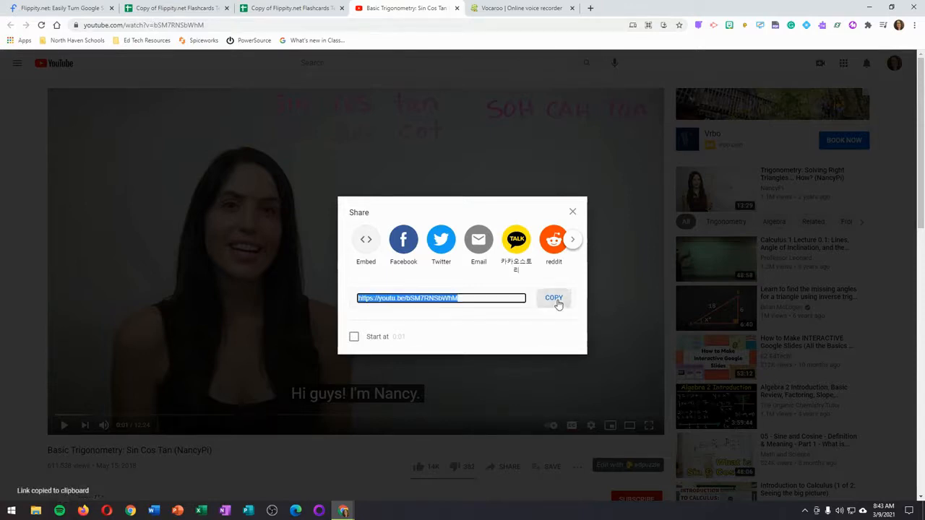
Step: In the filled-in flashcards sheet, insert the equation y = mx + b into cell A10 with EquatIO and close the math editor
{"action": "left_click", "coordinate": [300, 8]}
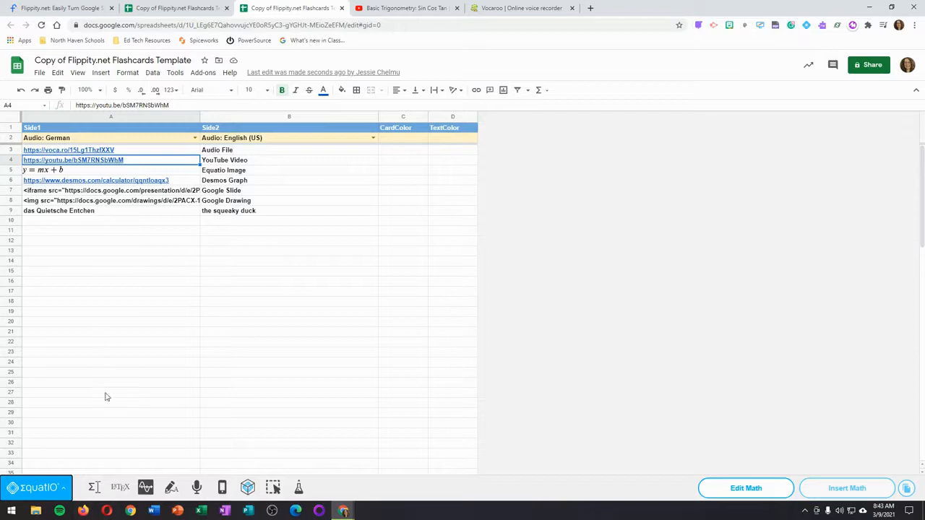
{"action": "left_click", "coordinate": [62, 222]}
{"action": "left_click", "coordinate": [94, 488]}
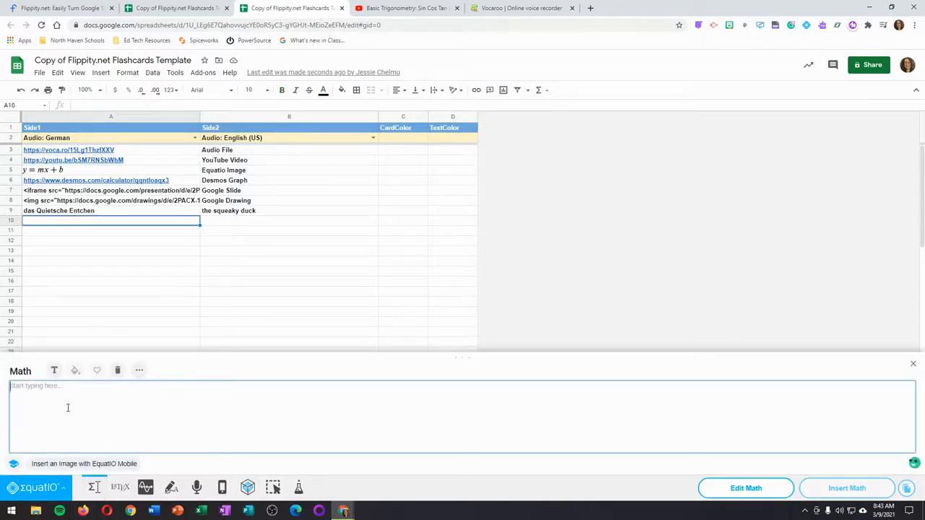
{"action": "type", "text": "1=mx"}
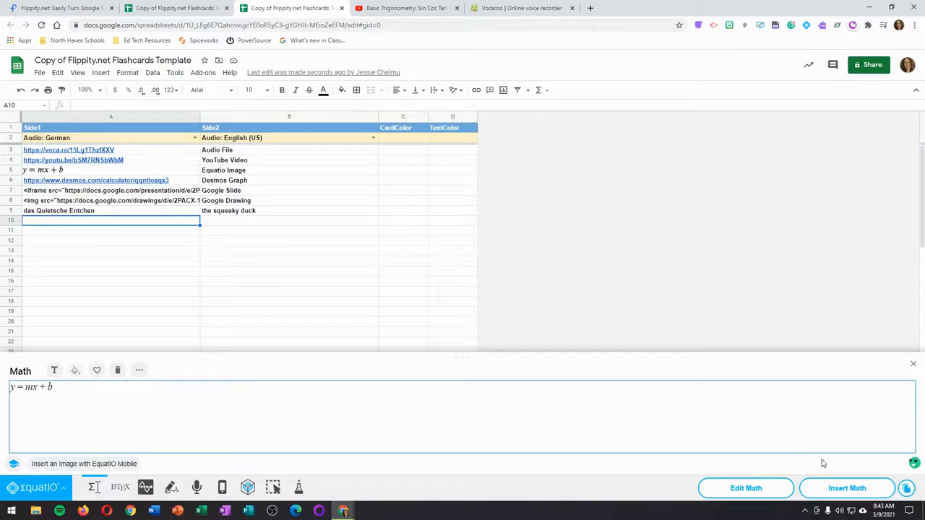
{"action": "left_click", "coordinate": [856, 495]}
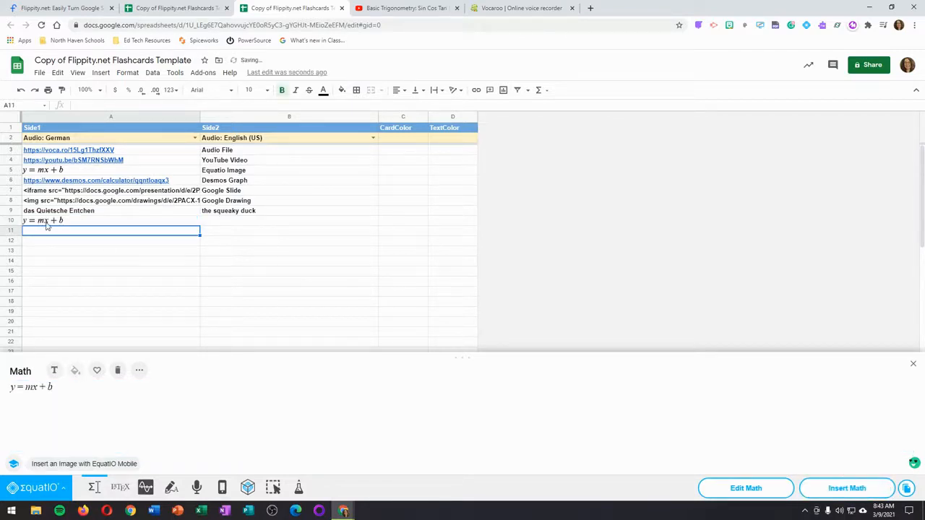
{"action": "left_click", "coordinate": [912, 363]}
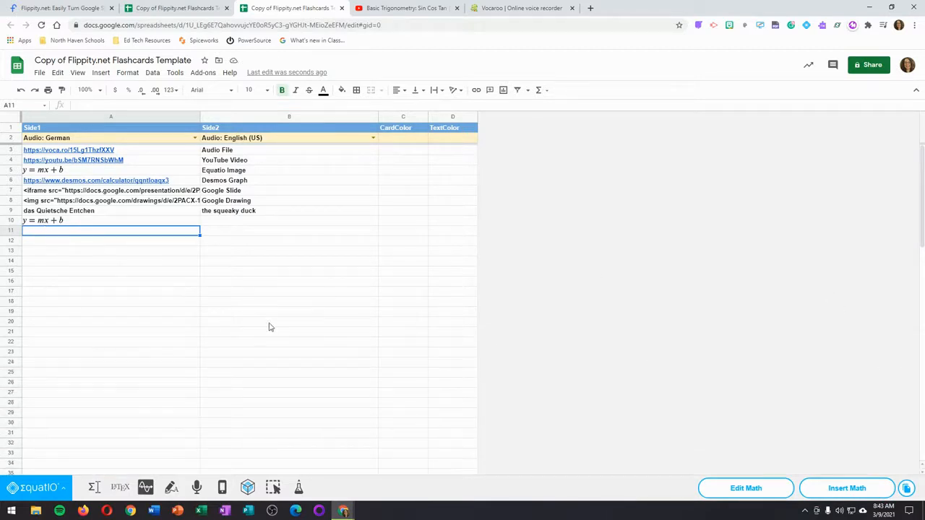
Step: Strip the IMAGE function, quotation marks and parentheses from the formula in A10, leaving only the equation image's URL
{"action": "left_click", "coordinate": [62, 222]}
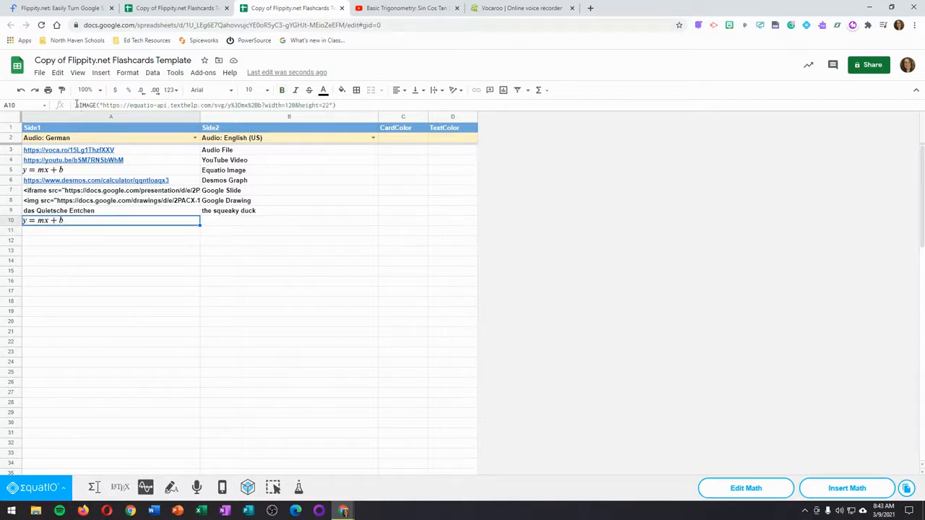
{"action": "left_click_drag", "start_coordinate": [76, 105], "coordinate": [91, 104]}
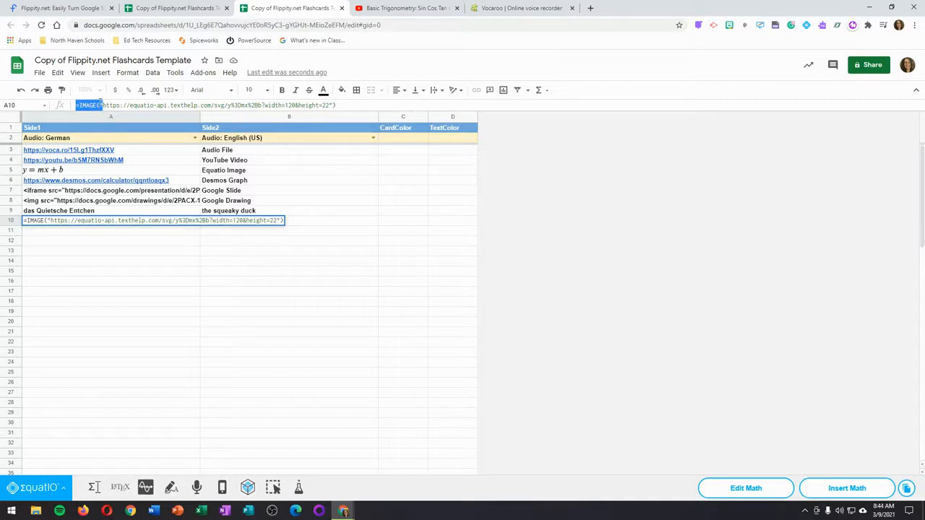
{"action": "key", "text": "BackSpace"}
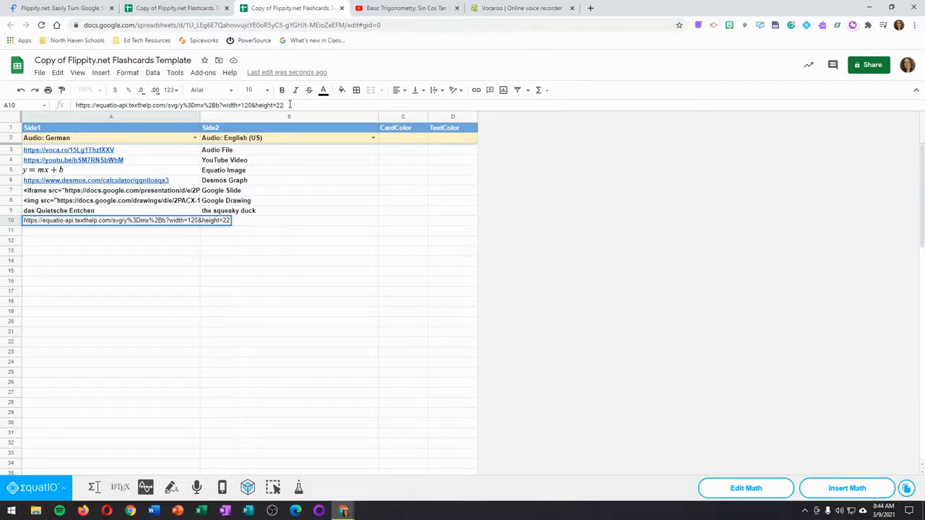
{"action": "key", "text": "Return"}
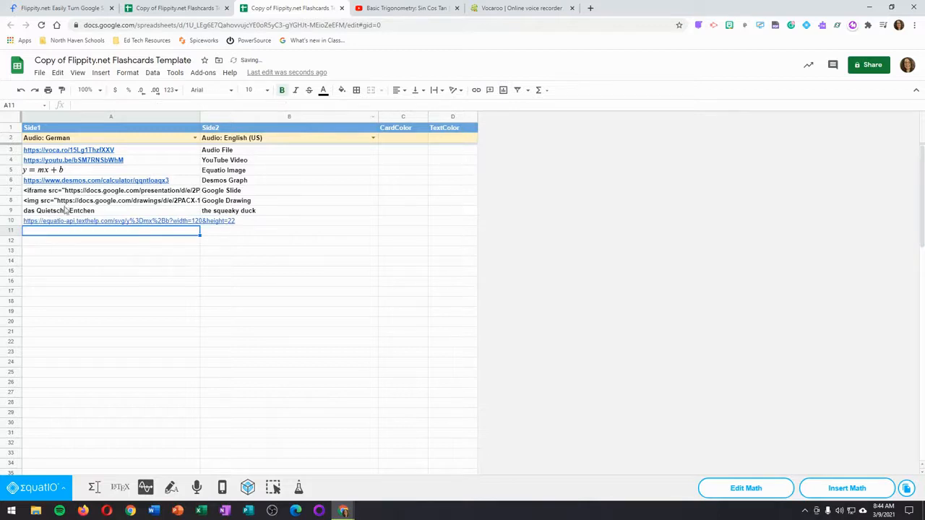
{"action": "mouse_move", "coordinate": [143, 223]}
Step: Replace the equation in A5 with a copy of the image URL from A10
{"action": "left_click", "coordinate": [61, 168]}
{"action": "key", "text": "Delete"}
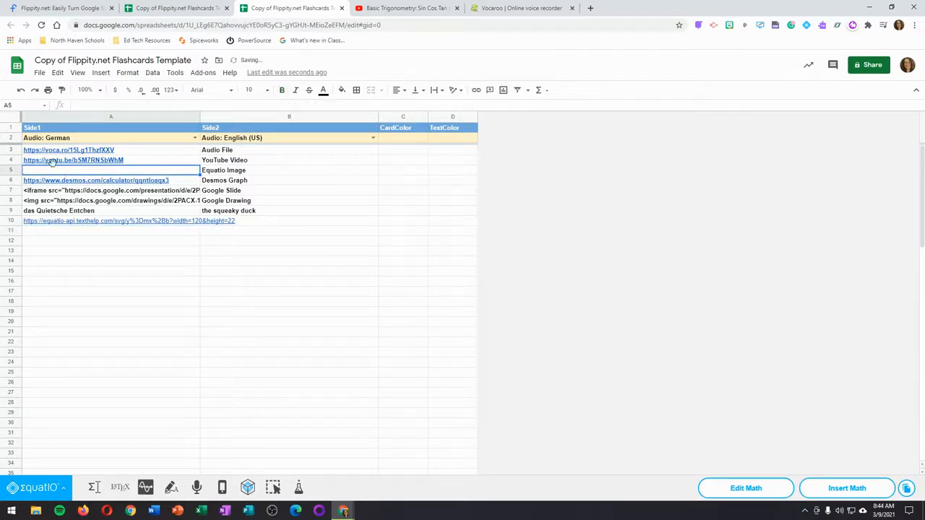
{"action": "left_click", "coordinate": [65, 221]}
{"action": "key", "text": "ctrl+c"}
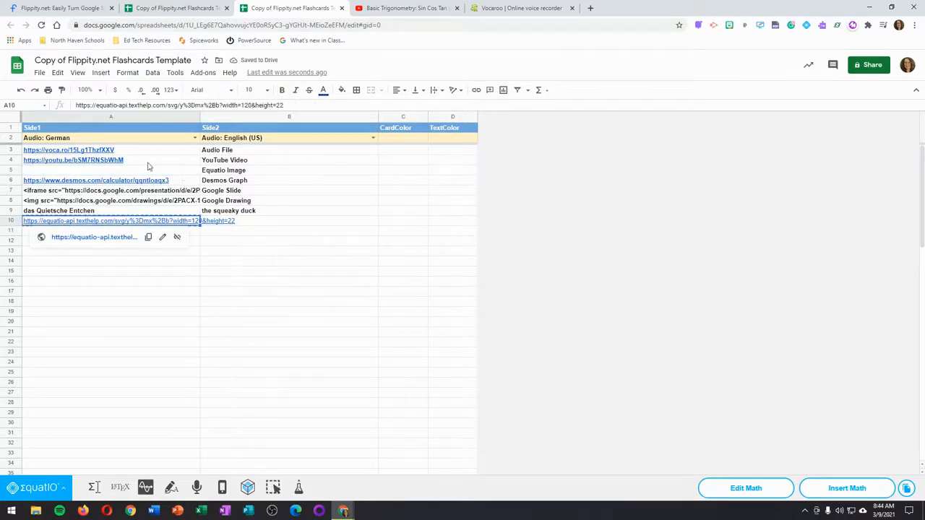
{"action": "left_click", "coordinate": [144, 172]}
{"action": "key", "text": "ctrl+v"}
{"action": "left_click", "coordinate": [146, 264]}
Step: Clear the duplicate equation URL from cell A10
{"action": "left_click", "coordinate": [150, 221]}
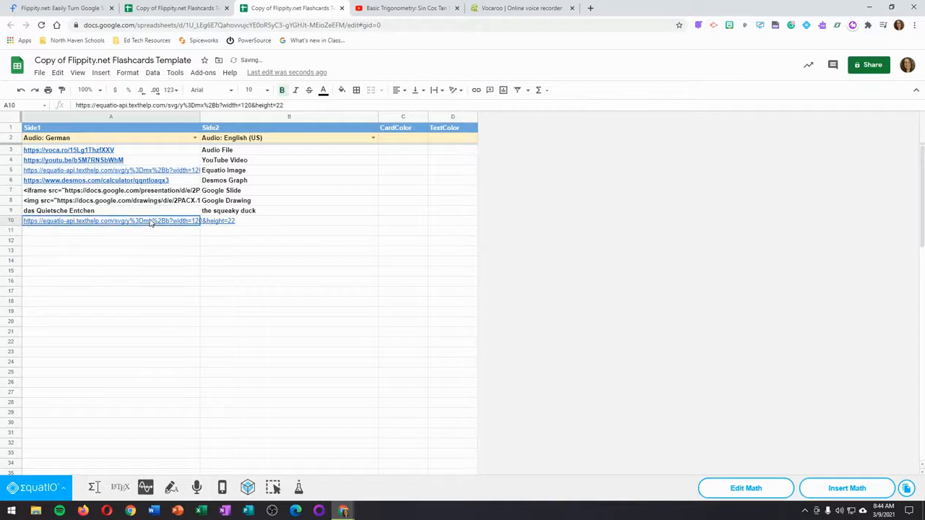
{"action": "key", "text": "Delete"}
{"action": "left_click", "coordinate": [150, 275]}
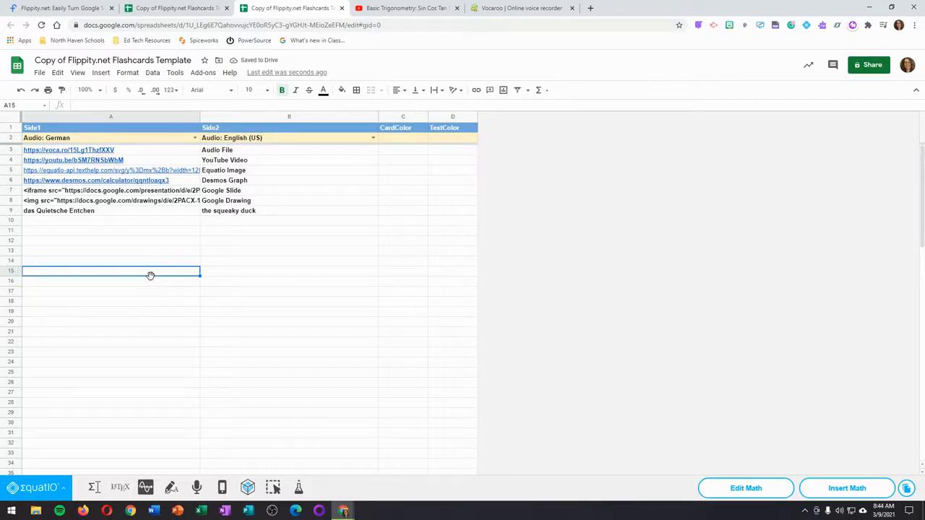
Step: Open the Desmos graphing calculator in a new browser tab and graph the equation y=3x+4
{"action": "mouse_move", "coordinate": [154, 185]}
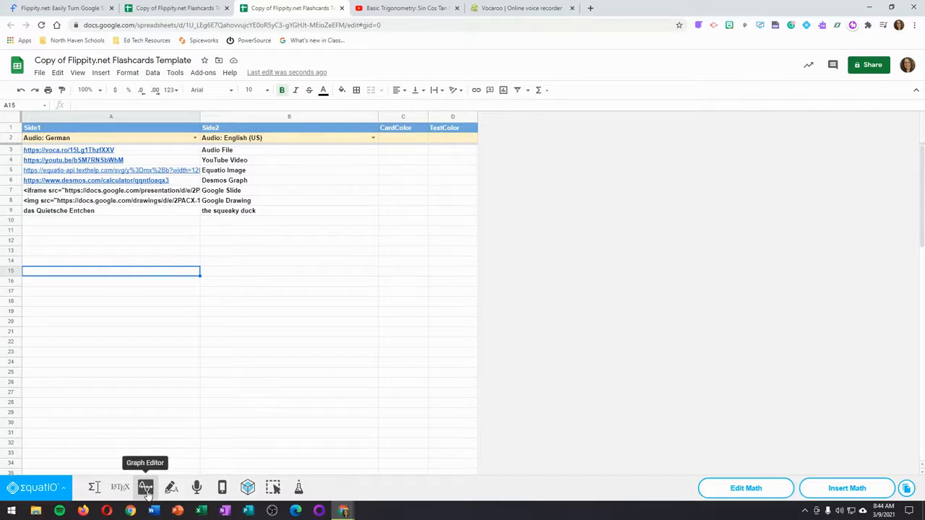
{"action": "left_click", "coordinate": [590, 8]}
{"action": "type", "text": "desmos"}
{"action": "key", "text": "Return"}
{"action": "left_click", "coordinate": [167, 153]}
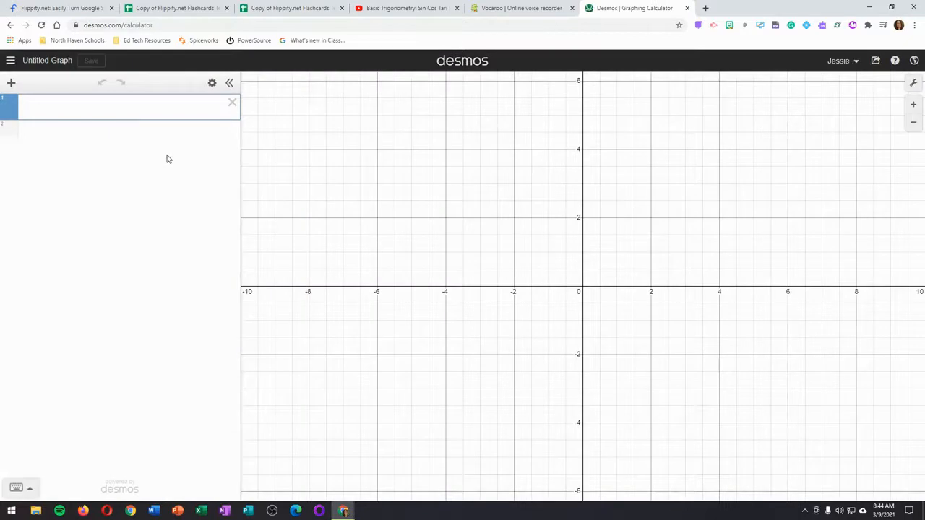
{"action": "type", "text": "y=3x+4"}
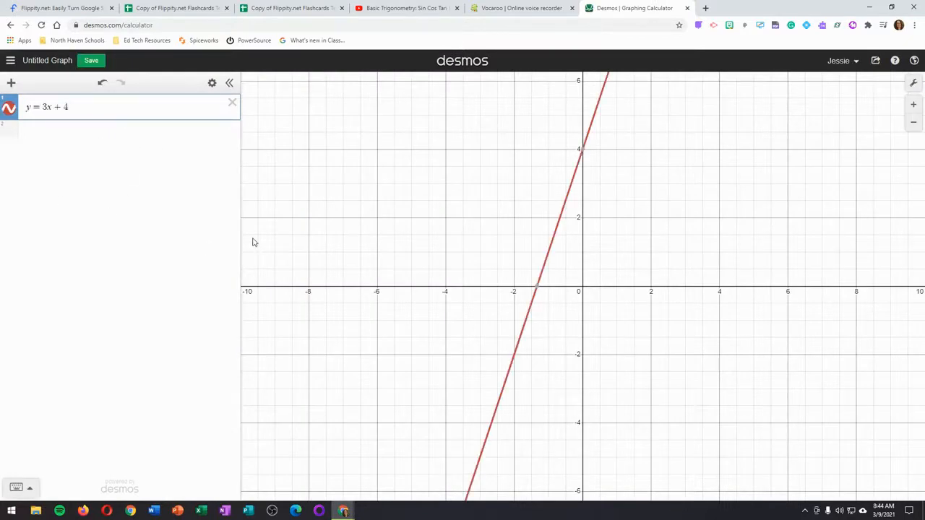
Step: Copy the share link of the Desmos graph and return to the filled-in flashcards sheet
{"action": "left_click", "coordinate": [876, 63]}
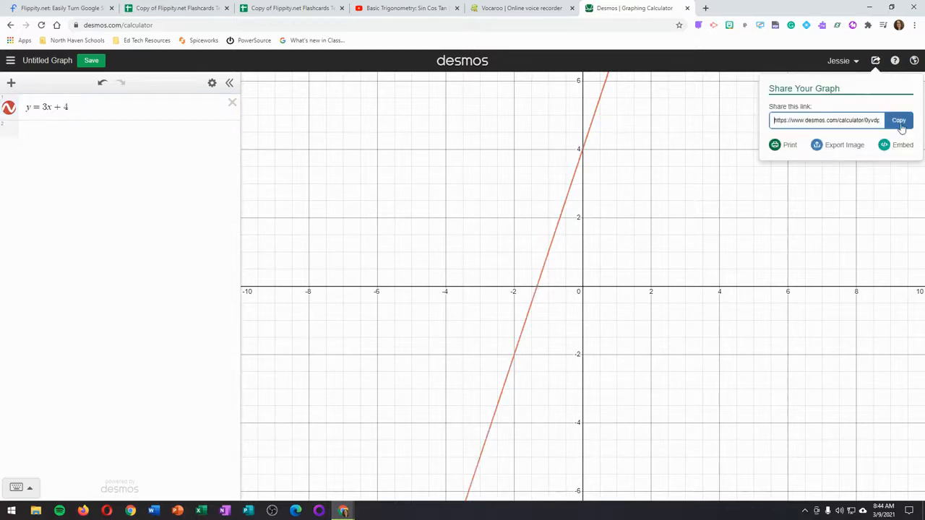
{"action": "left_click", "coordinate": [899, 122]}
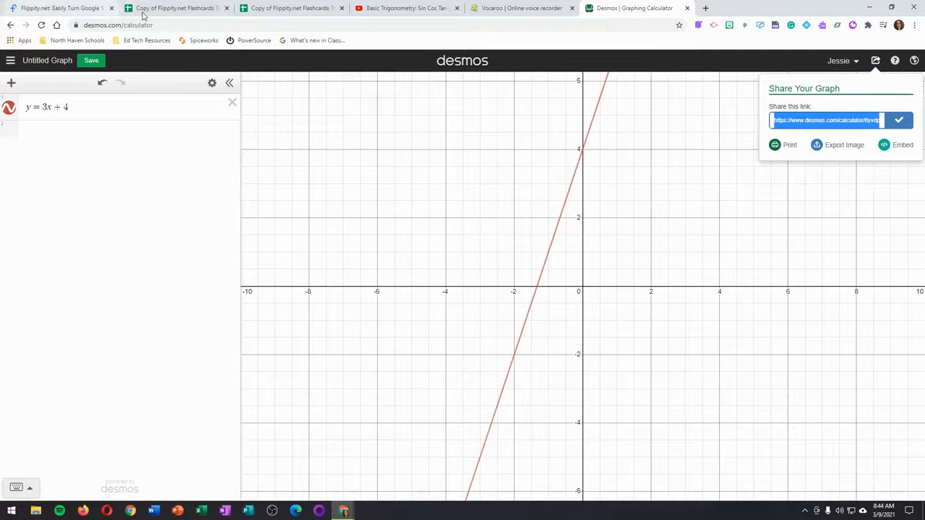
{"action": "left_click", "coordinate": [289, 7]}
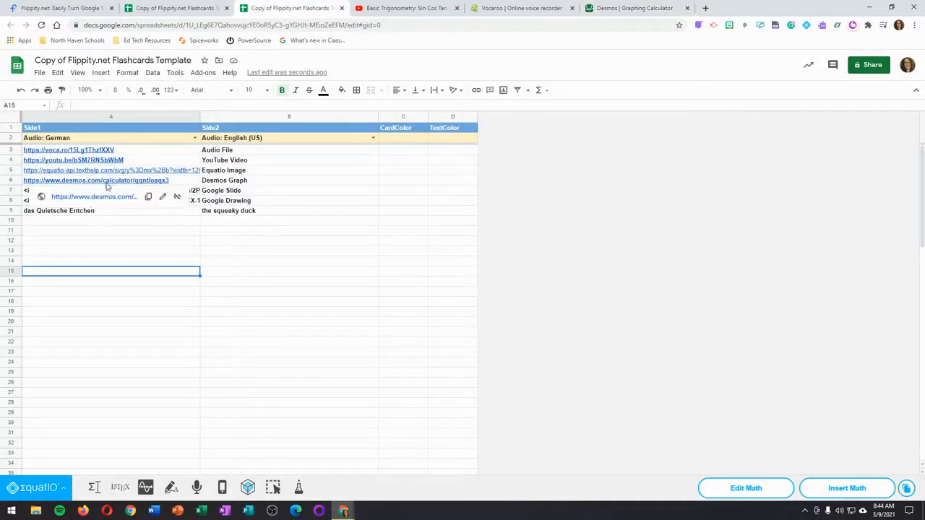
{"action": "left_click", "coordinate": [89, 220]}
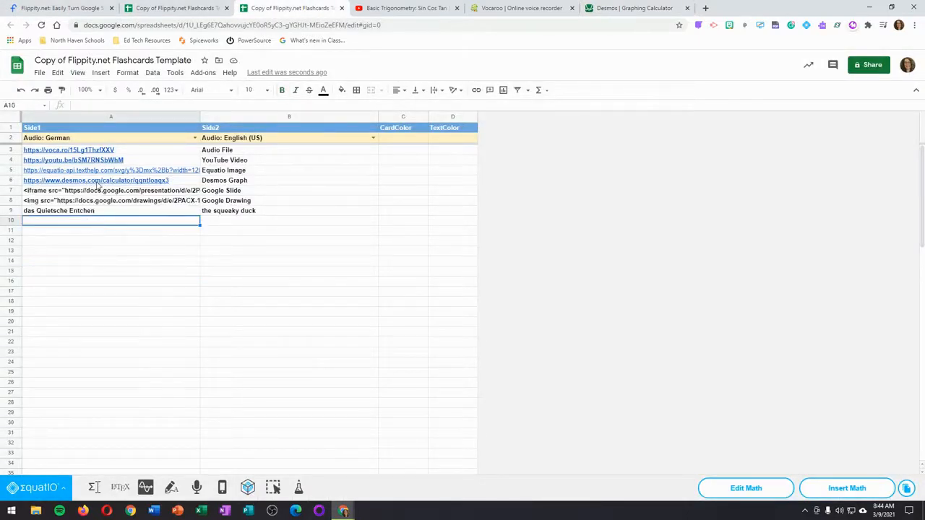
{"action": "mouse_move", "coordinate": [112, 183]}
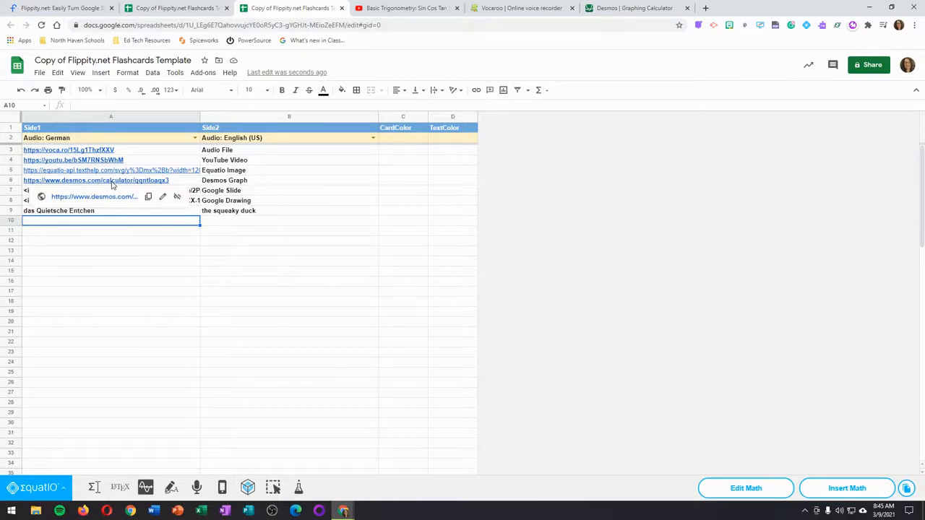
{"action": "left_click", "coordinate": [123, 270]}
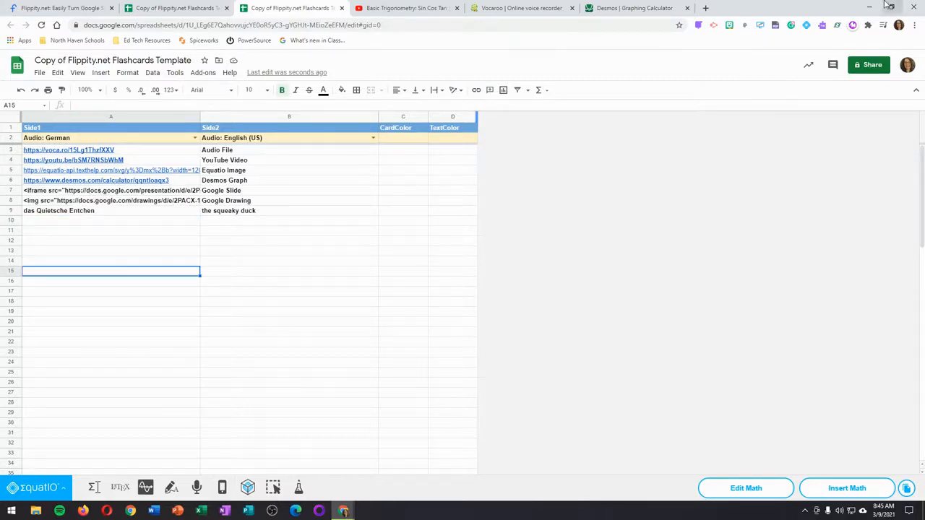
Step: Open the Sample for Flippity Flashcards presentation and set its page size to custom, 4 x 3 inches
{"action": "left_click", "coordinate": [708, 8]}
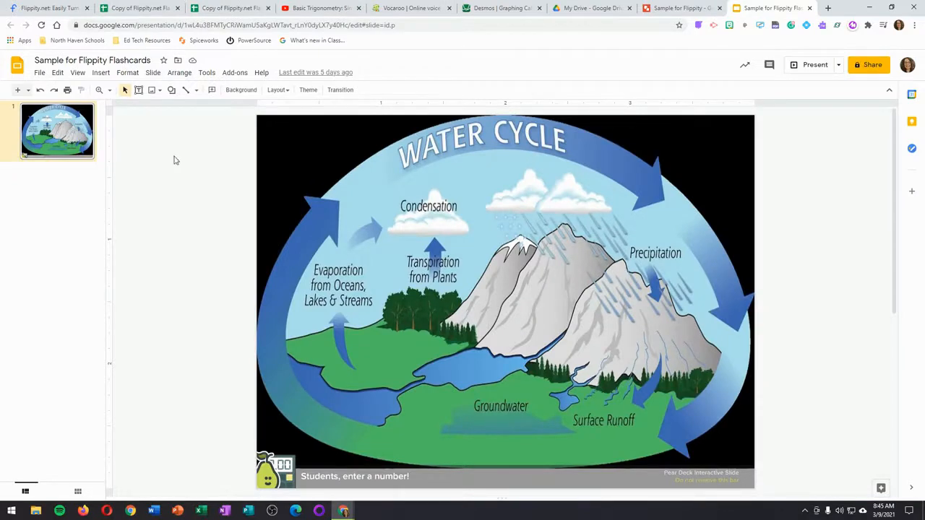
{"action": "left_click", "coordinate": [40, 73]}
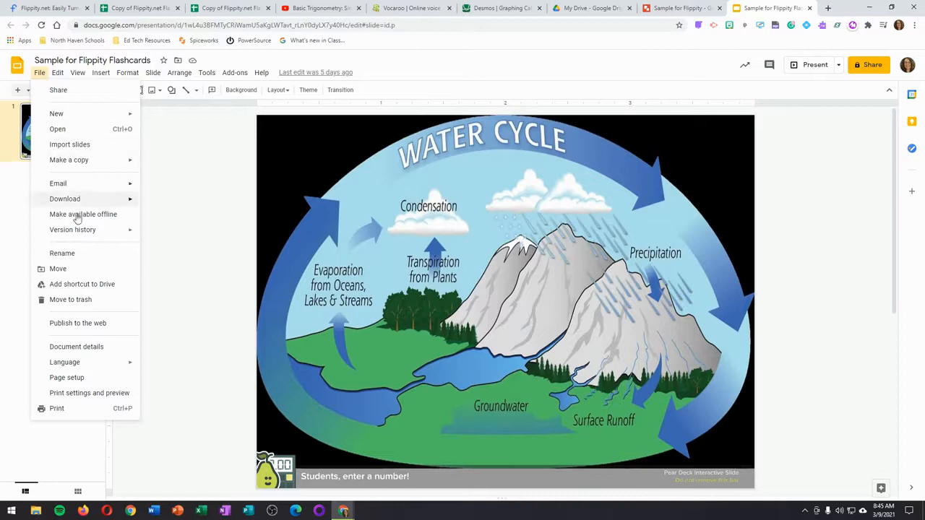
{"action": "left_click", "coordinate": [109, 380]}
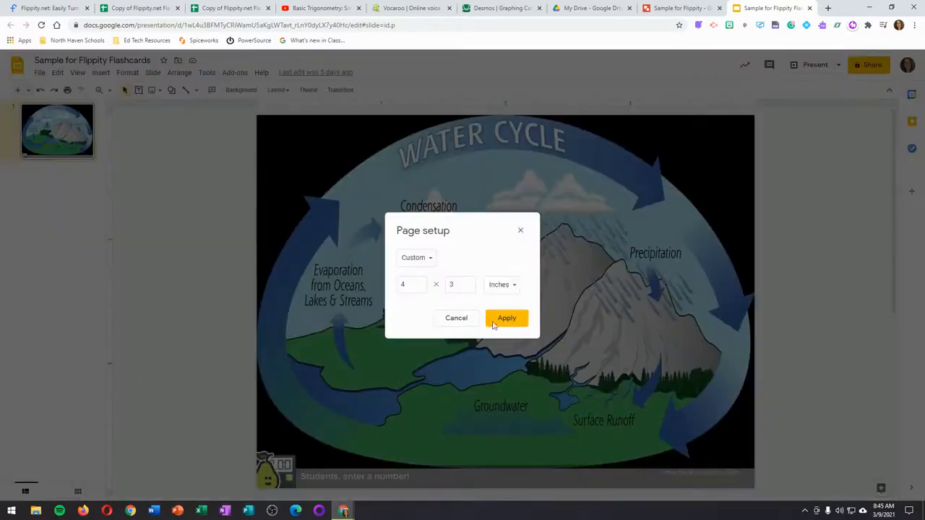
{"action": "left_click", "coordinate": [422, 266]}
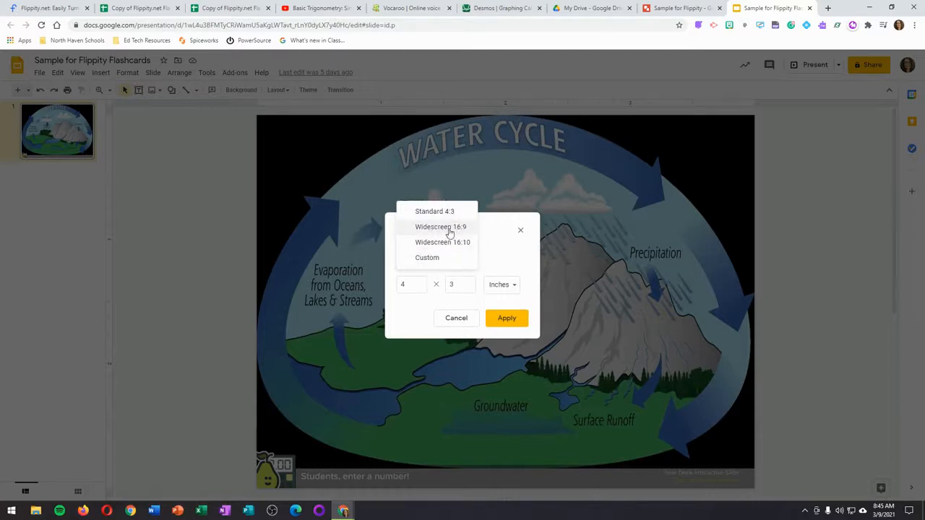
{"action": "left_click", "coordinate": [429, 262]}
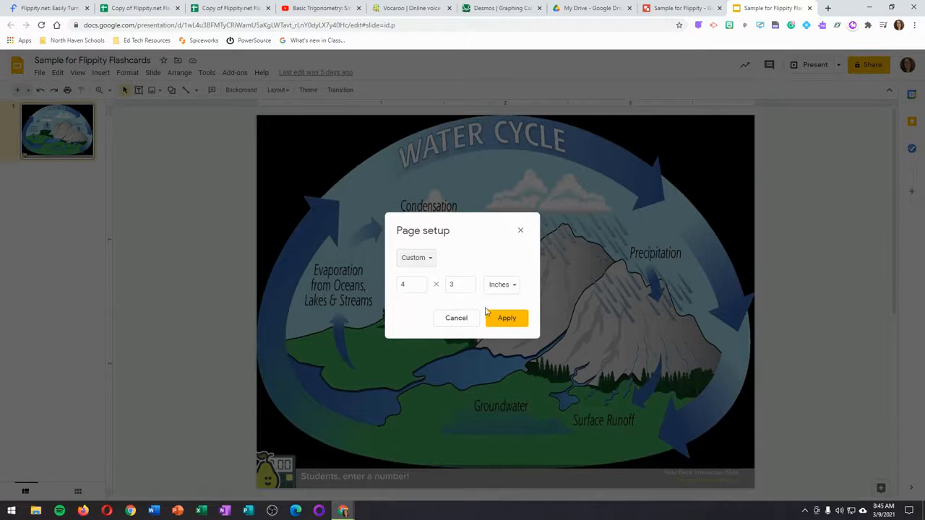
{"action": "left_click", "coordinate": [507, 319]}
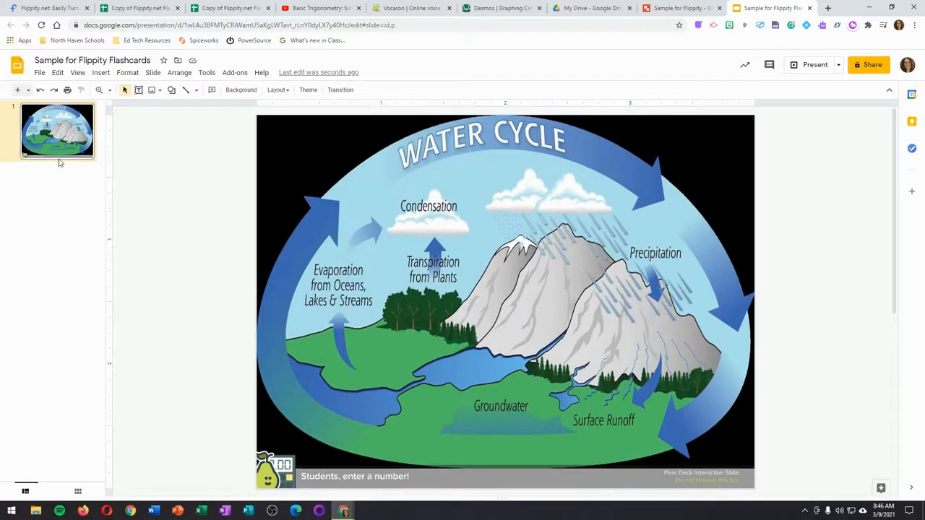
Step: Select the iframe embed code in the presentation's publish-to-web settings and return to the flashcards sheet
{"action": "left_click", "coordinate": [39, 73]}
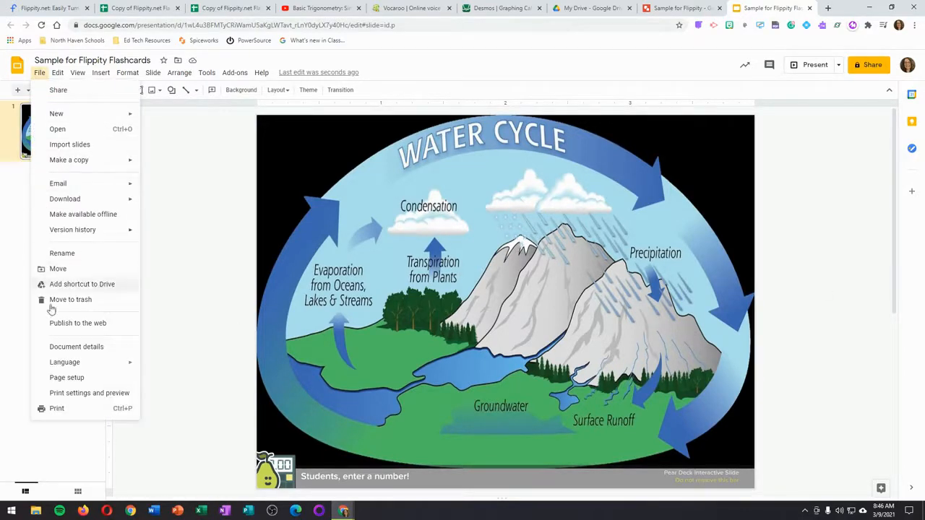
{"action": "left_click", "coordinate": [81, 324]}
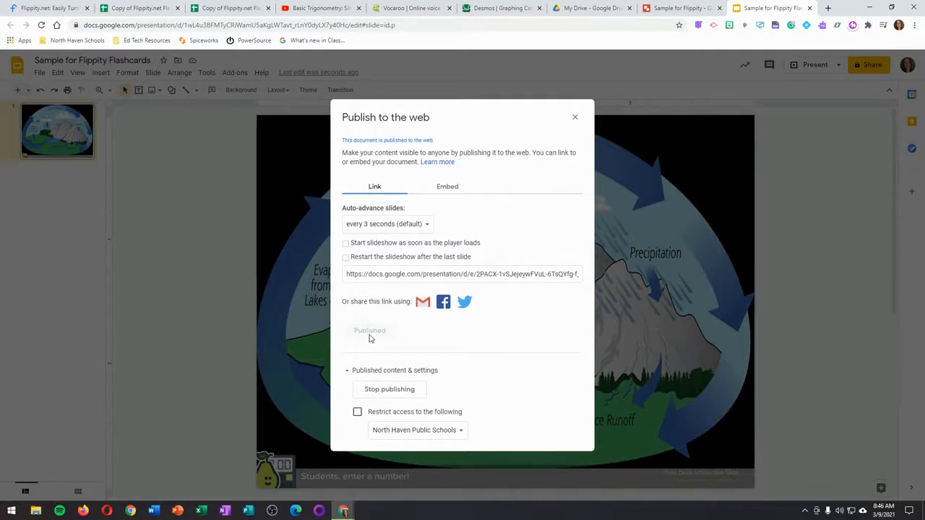
{"action": "left_click", "coordinate": [446, 187]}
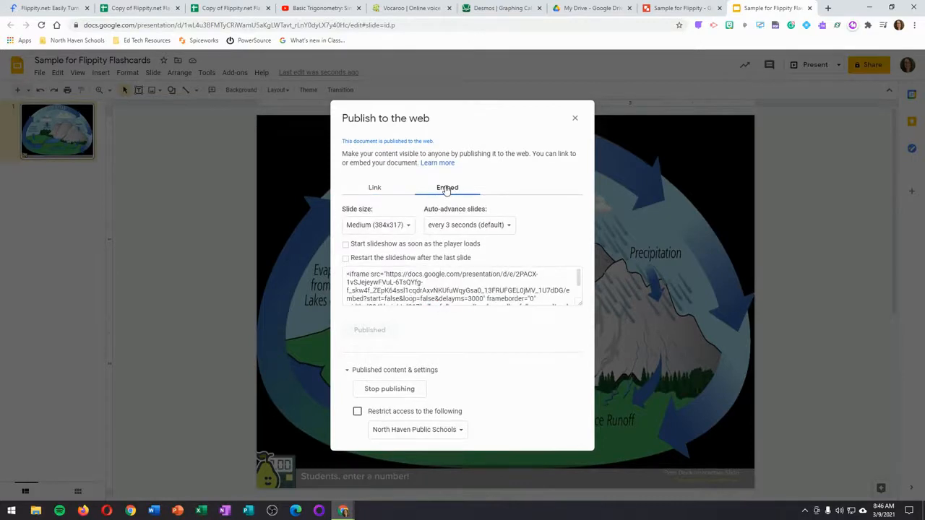
{"action": "left_click", "coordinate": [360, 275]}
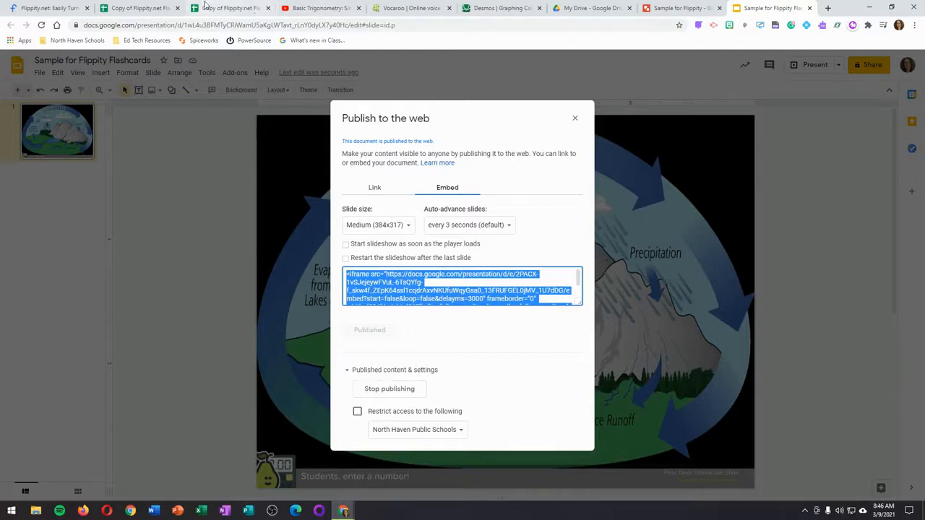
{"action": "left_click", "coordinate": [231, 8]}
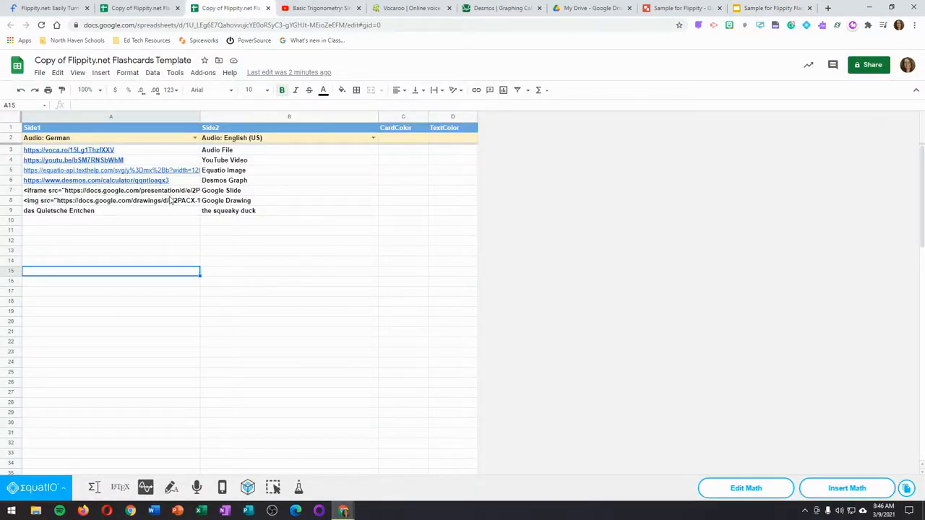
Step: Switch to the Sample for Flippity drawing and apply a custom page size of 4 x 3 inches
{"action": "left_click", "coordinate": [686, 8]}
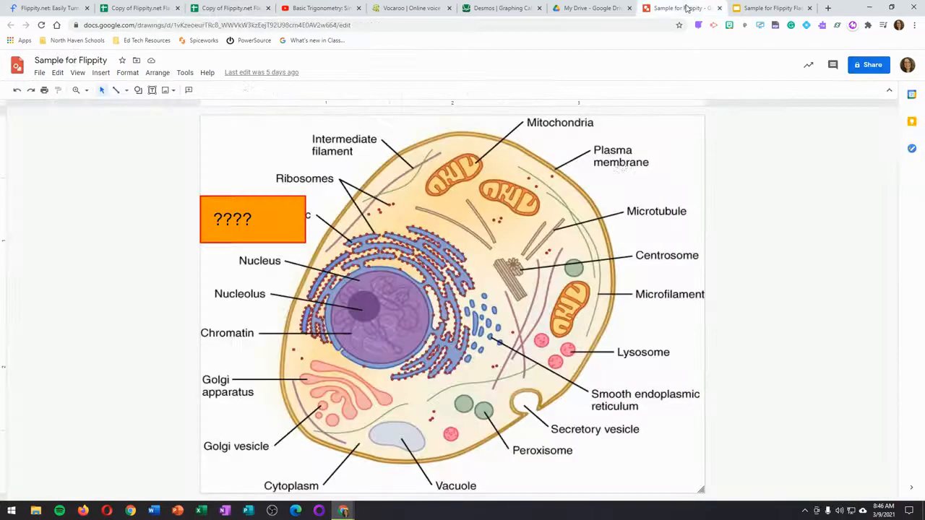
{"action": "left_click", "coordinate": [39, 73]}
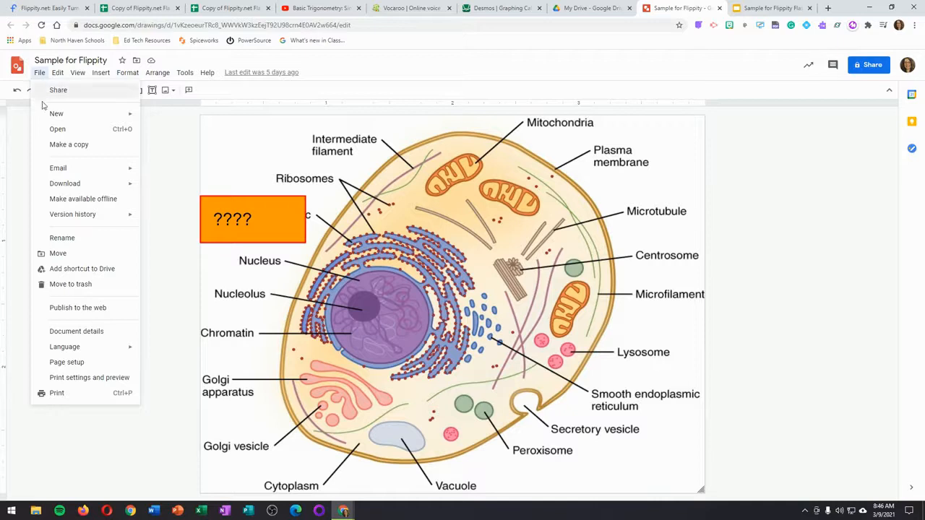
{"action": "left_click", "coordinate": [66, 362]}
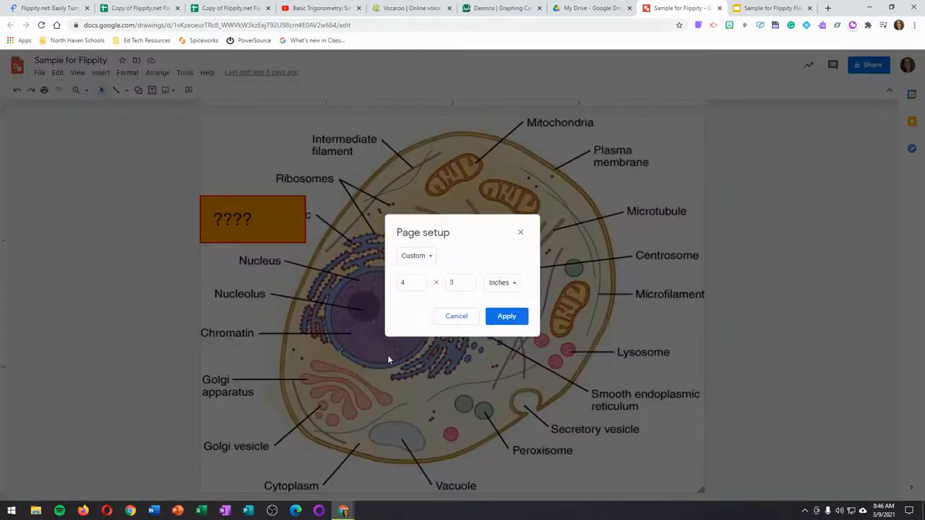
{"action": "left_click", "coordinate": [506, 316]}
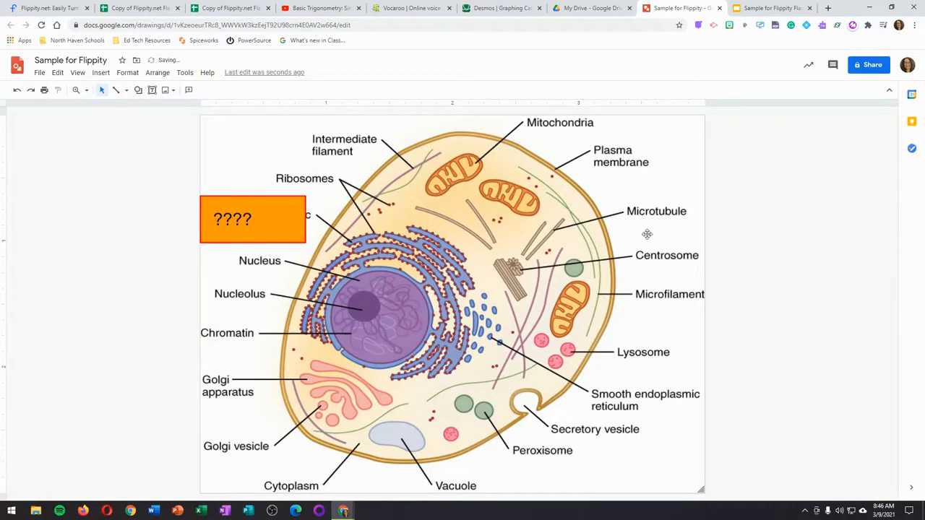
Step: Move the orange ???? box off the Rough endoplasmic reticulum label and put it back over the label
{"action": "left_click", "coordinate": [208, 260]}
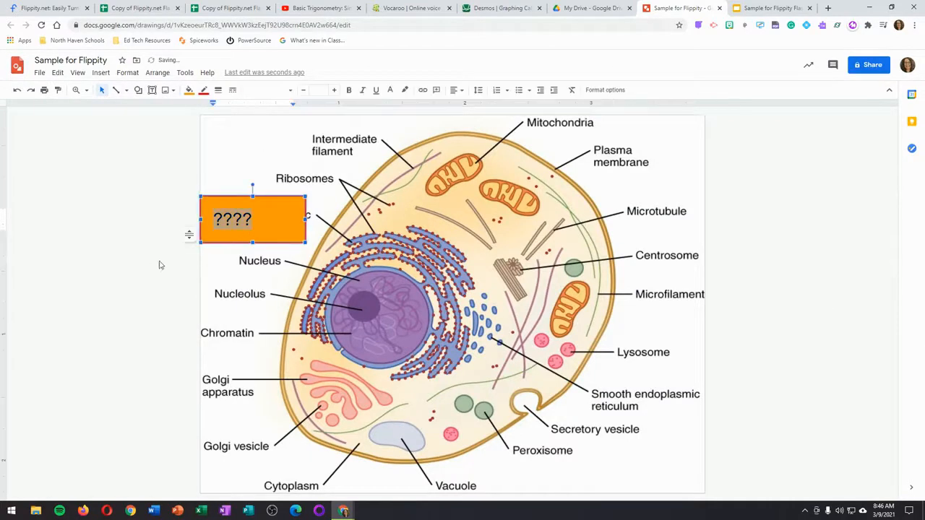
{"action": "left_click", "coordinate": [291, 219]}
{"action": "left_click_drag", "start_coordinate": [292, 218], "coordinate": [131, 268]}
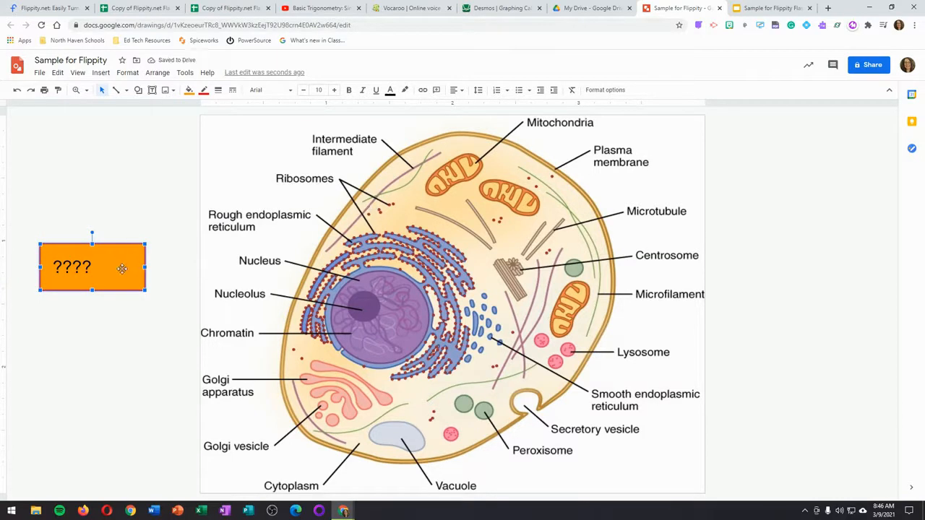
{"action": "key", "text": "ctrl+z"}
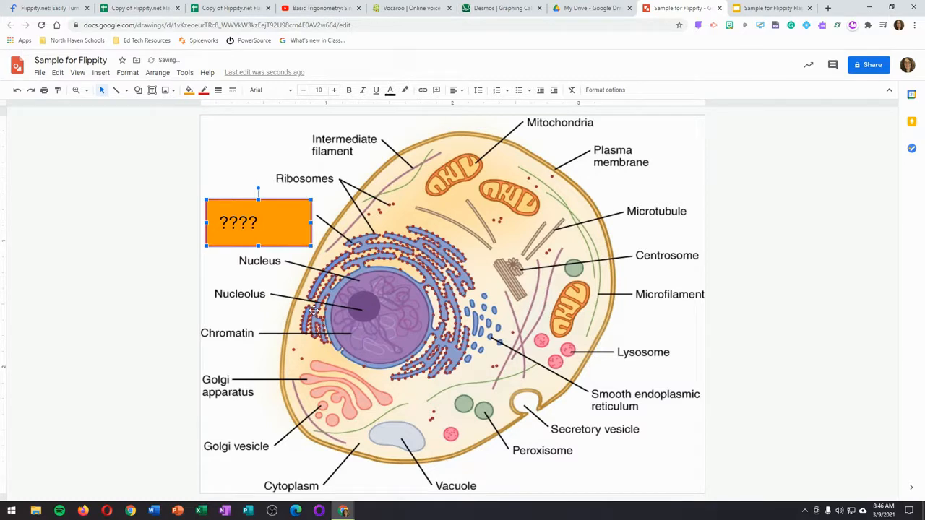
Step: Get the drawing's img embed code from its publish-to-web settings and return to the flashcards sheet
{"action": "left_click", "coordinate": [39, 73]}
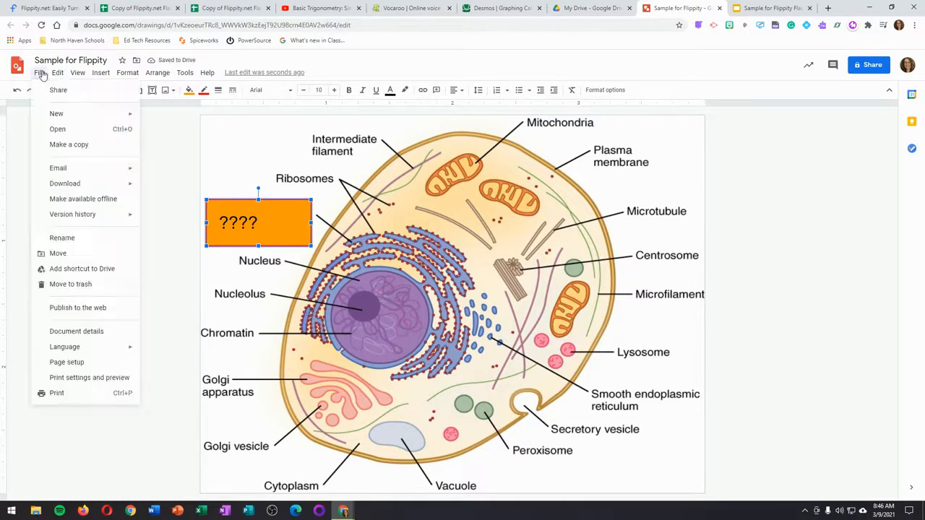
{"action": "left_click", "coordinate": [84, 311]}
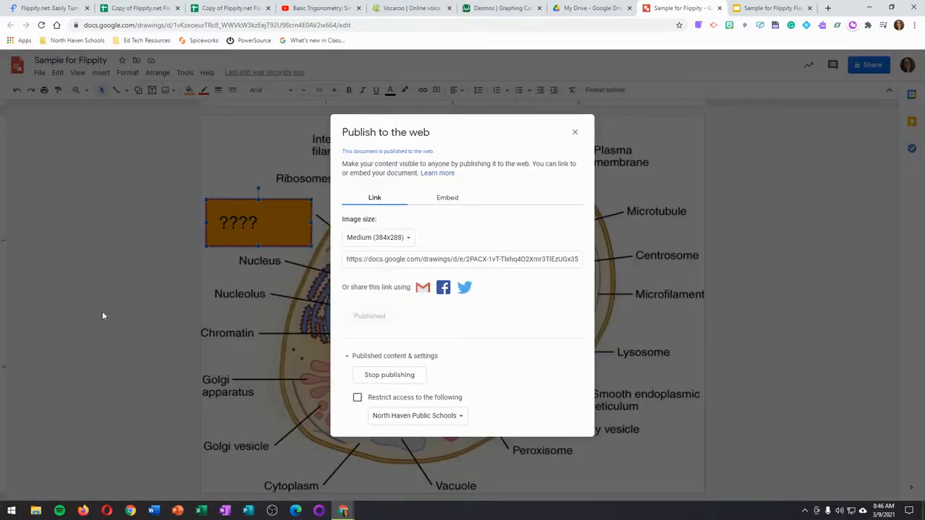
{"action": "left_click", "coordinate": [447, 199]}
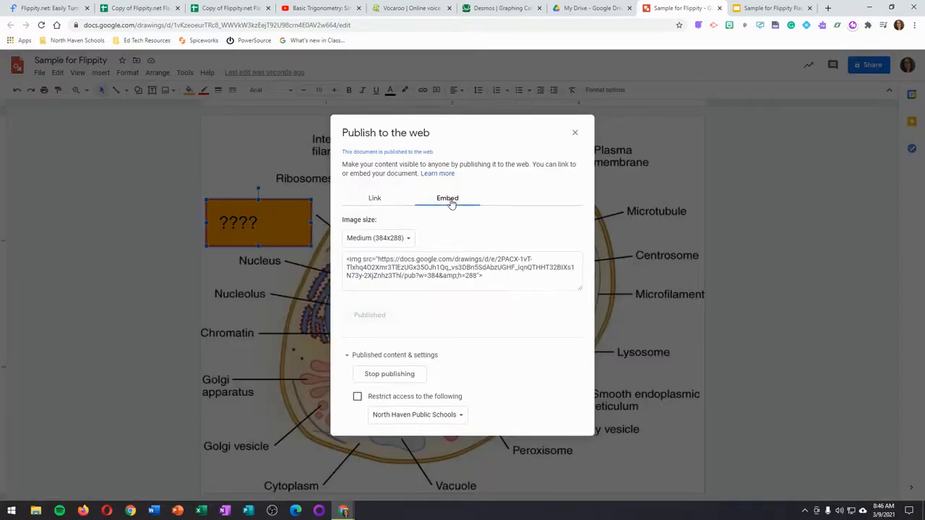
{"action": "left_click", "coordinate": [359, 260]}
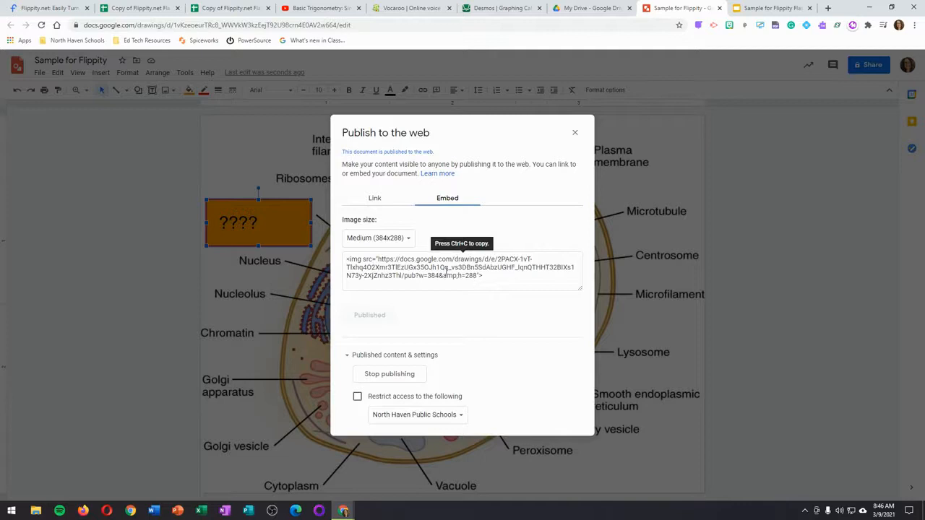
{"action": "left_click", "coordinate": [446, 271]}
{"action": "left_click", "coordinate": [224, 8]}
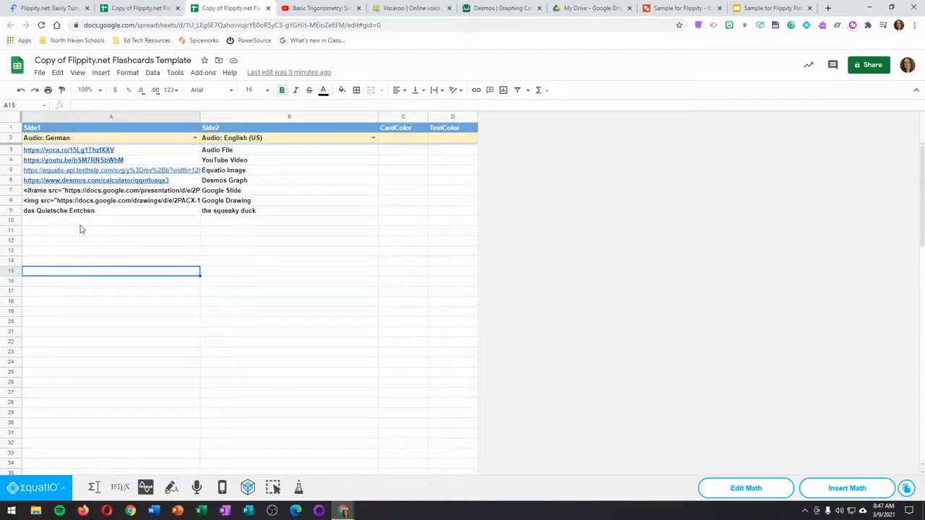
Step: Review the flashcards sheet's publish-to-web settings, including automatic republishing when changes are made, and close them
{"action": "left_click", "coordinate": [72, 211]}
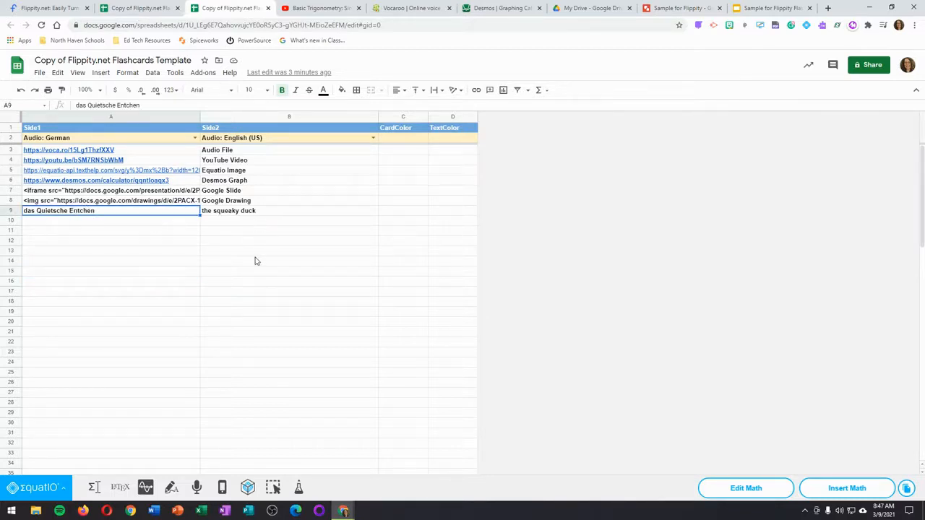
{"action": "left_click", "coordinate": [40, 74]}
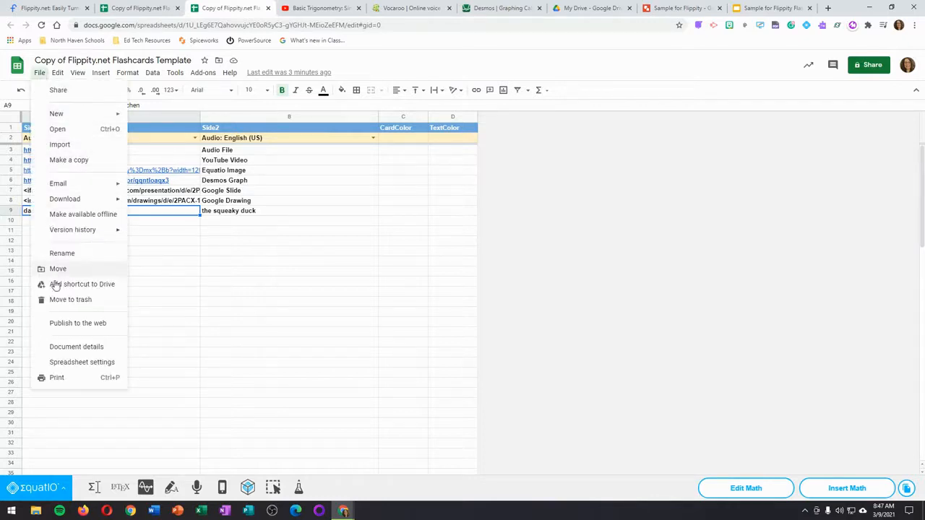
{"action": "left_click", "coordinate": [65, 324]}
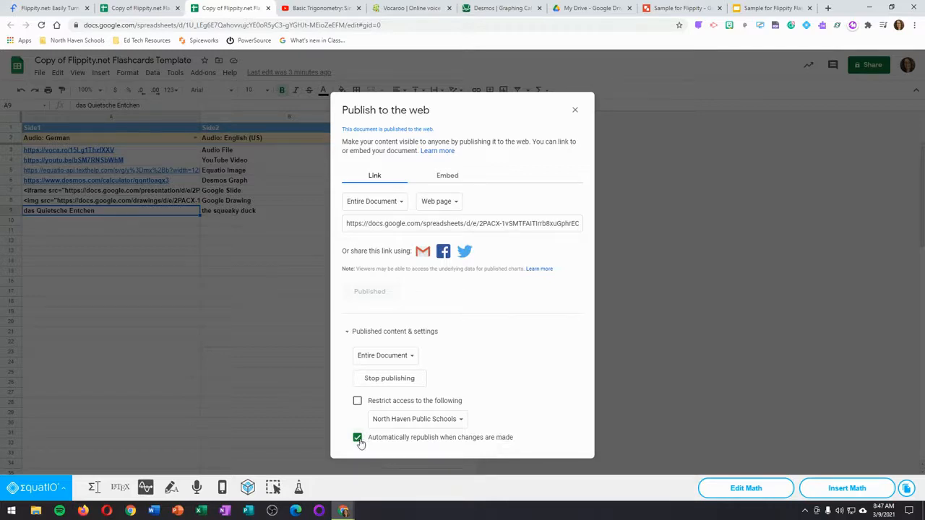
{"action": "left_click", "coordinate": [575, 112]}
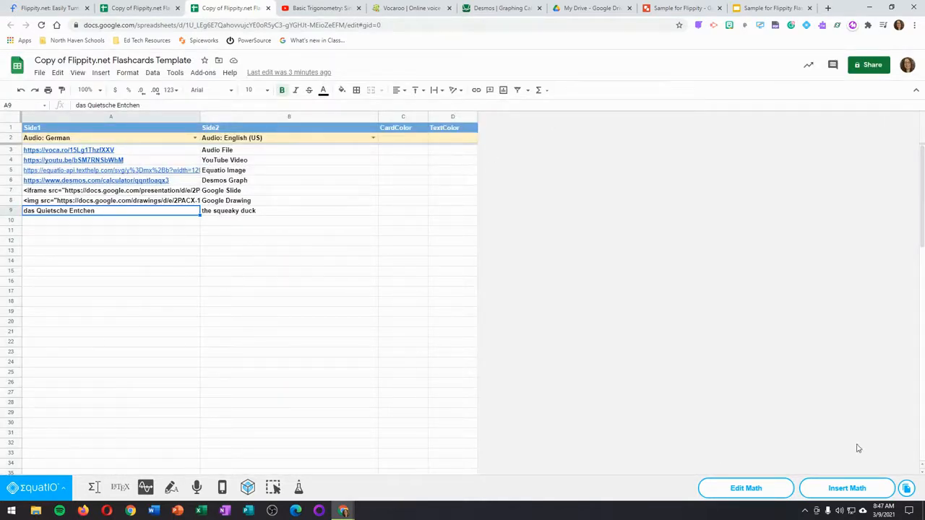
Step: Hide the EquatIO toolbar and copy the flashcards link from the Get the Link Here sheet
{"action": "left_click", "coordinate": [807, 26]}
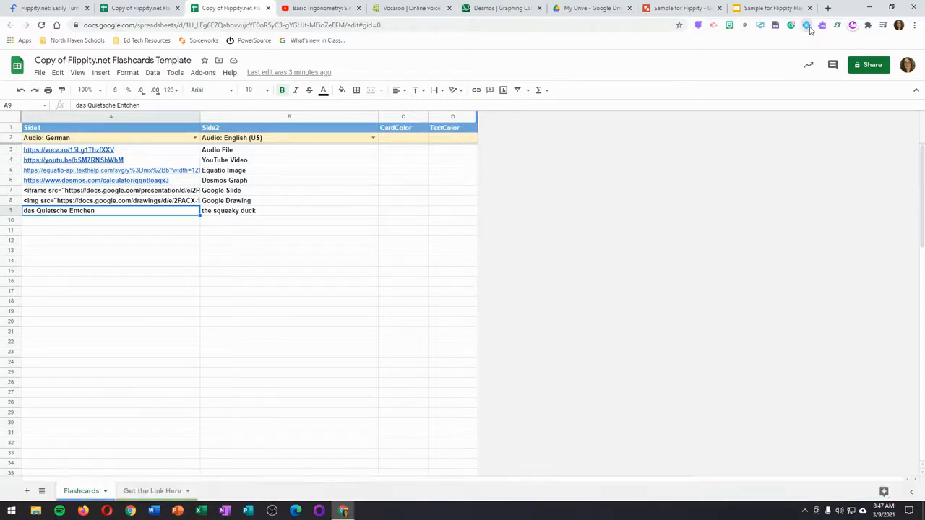
{"action": "left_click", "coordinate": [153, 493]}
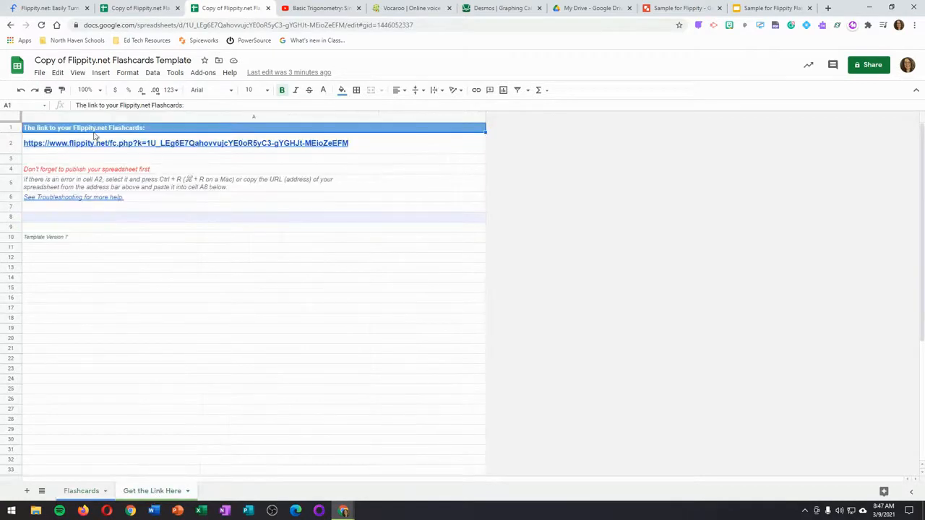
{"action": "mouse_move", "coordinate": [118, 145]}
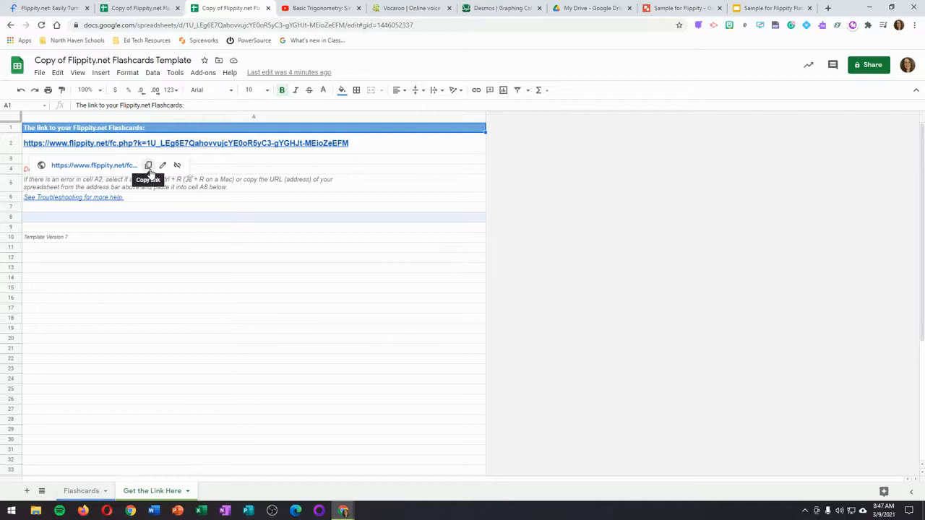
{"action": "left_click", "coordinate": [149, 166]}
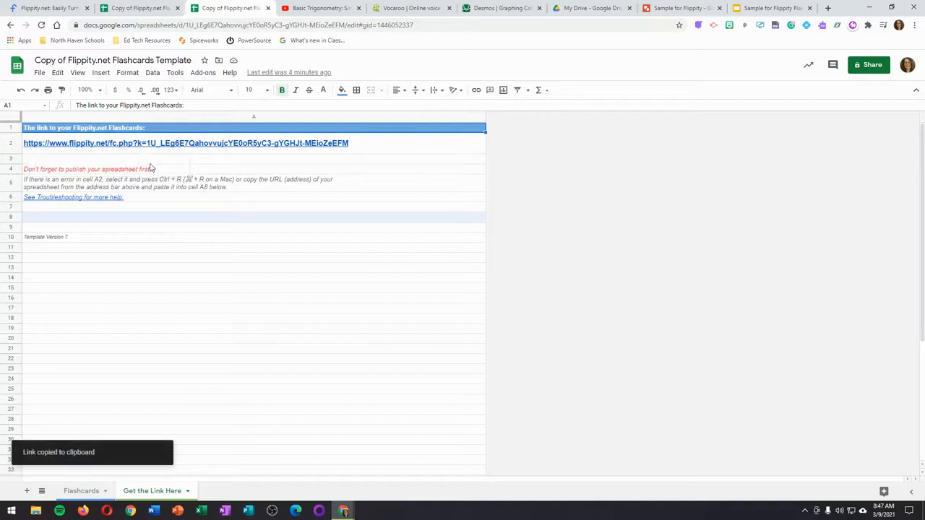
Step: Open the copied Flippity flashcards link in a new browser tab
{"action": "left_click", "coordinate": [828, 10]}
{"action": "left_click", "coordinate": [585, 26]}
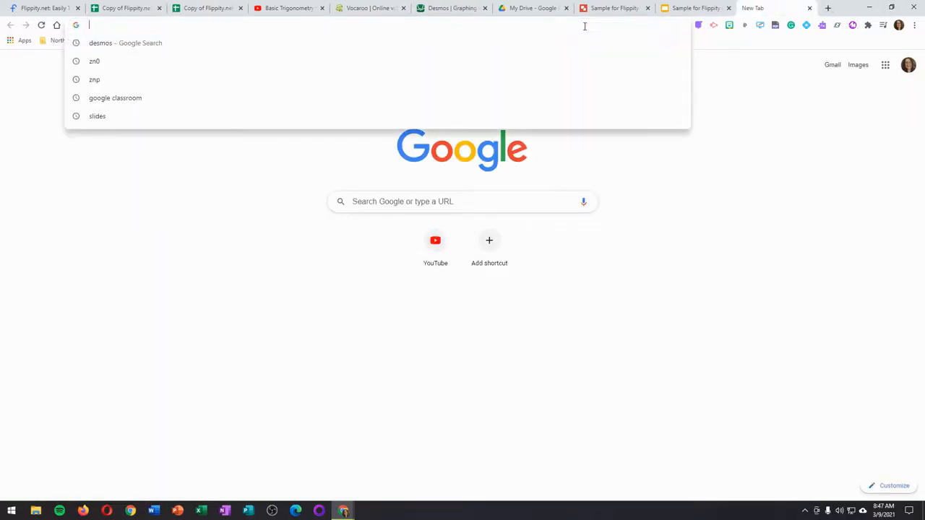
{"action": "key", "text": "ctrl+v"}
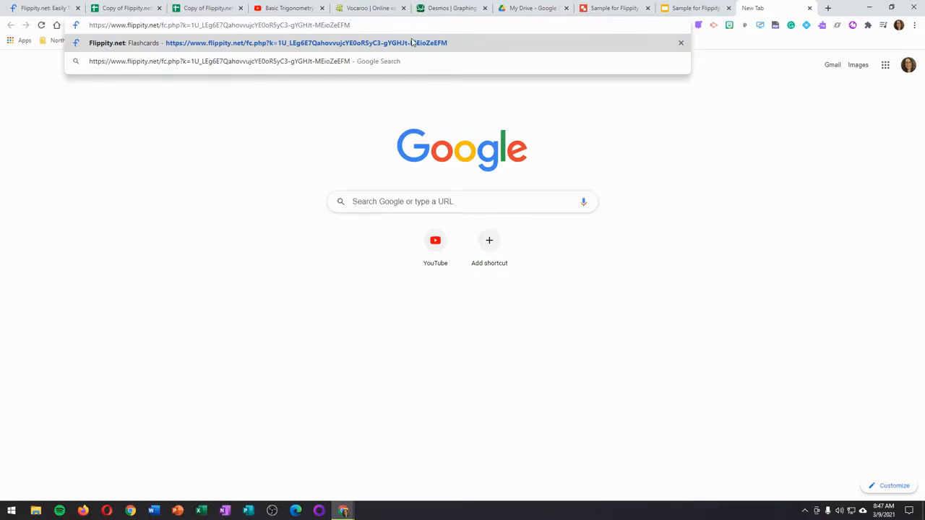
{"action": "key", "text": "Return"}
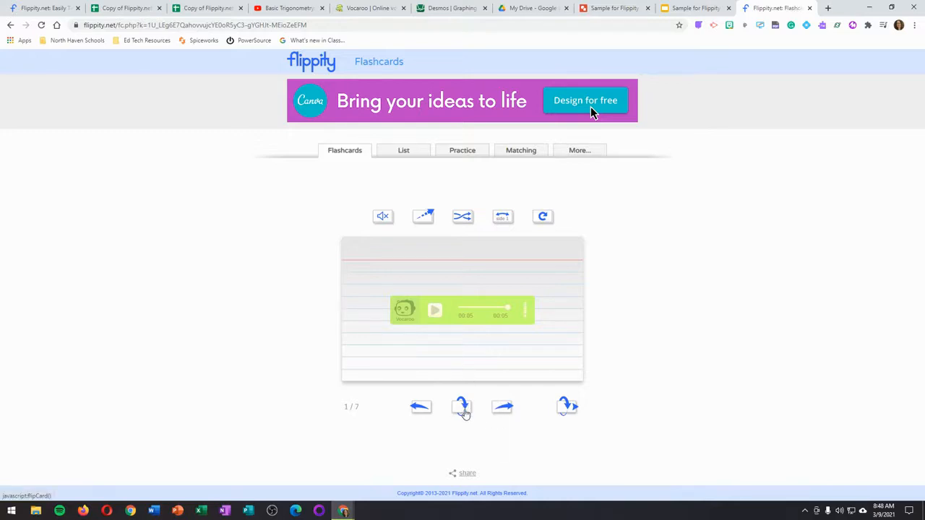
Step: Flip the audio card over and back, and briefly play the YouTube video on the second card
{"action": "left_click", "coordinate": [463, 409]}
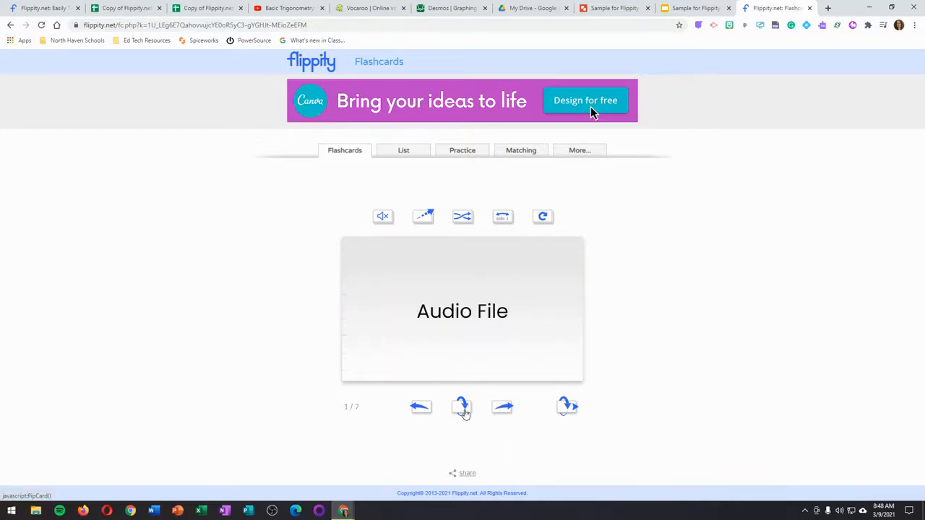
{"action": "left_click", "coordinate": [463, 410]}
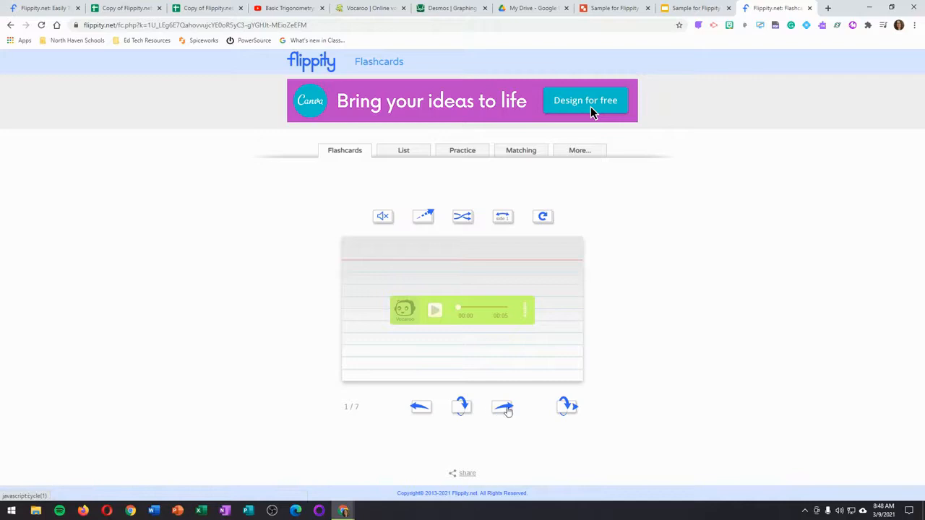
{"action": "left_click", "coordinate": [504, 409]}
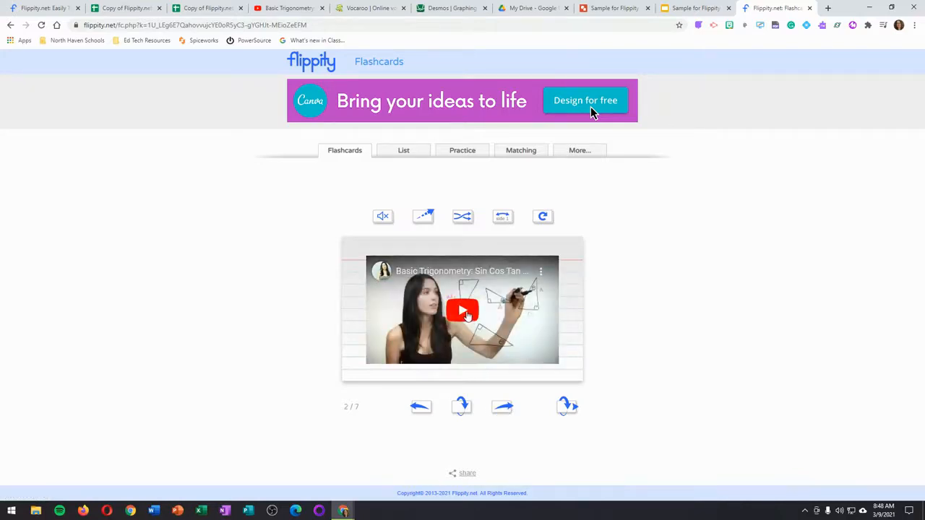
{"action": "left_click", "coordinate": [466, 314]}
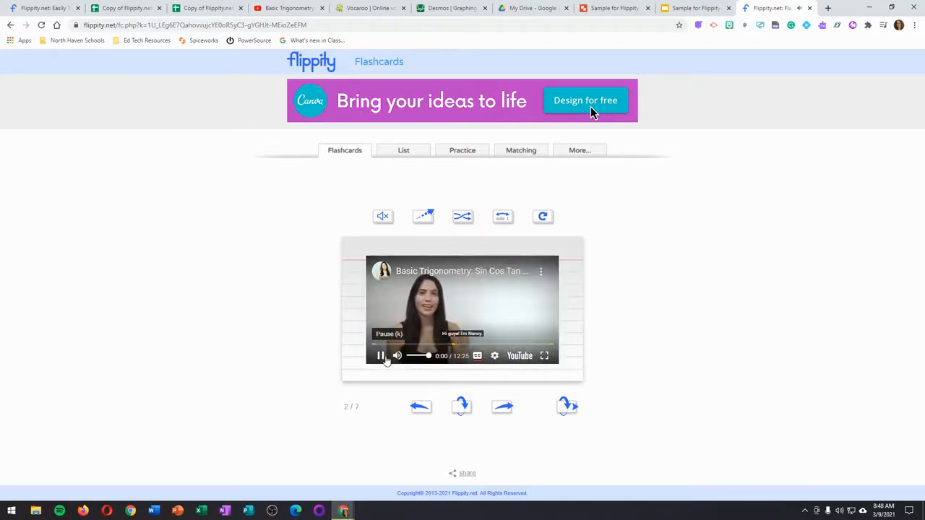
{"action": "left_click", "coordinate": [381, 356]}
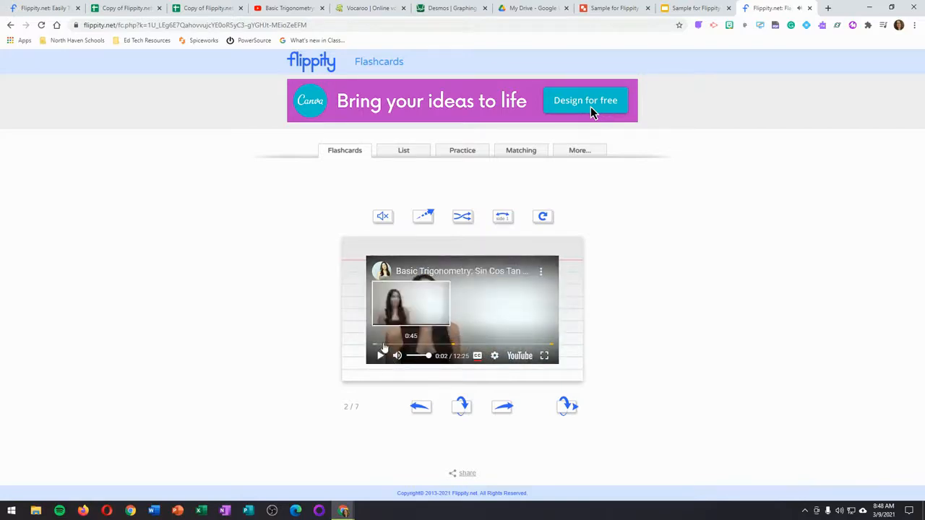
Step: Go through the equation, Desmos graph, Google Slide and Google Drawing cards up to the das Quietsche Entchen card
{"action": "left_click", "coordinate": [504, 407]}
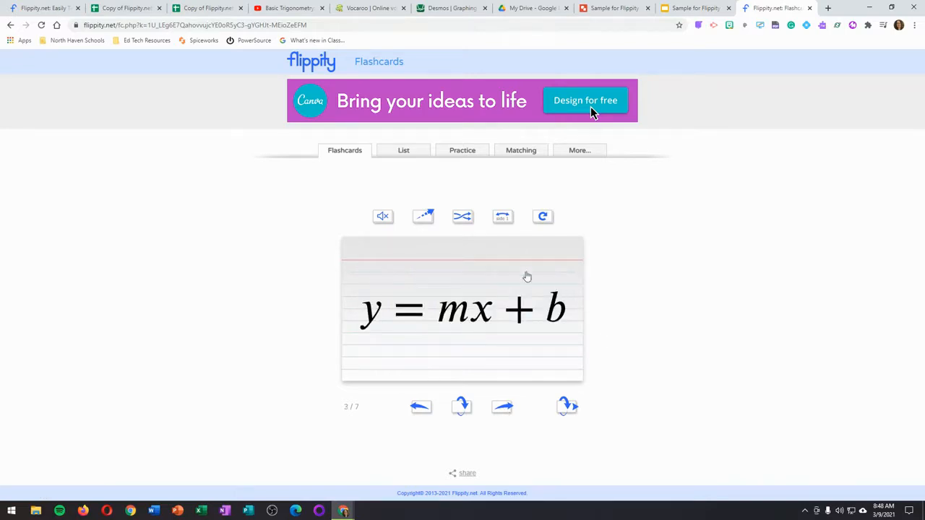
{"action": "left_click", "coordinate": [504, 412]}
{"action": "left_click", "coordinate": [456, 325]}
{"action": "mouse_move", "coordinate": [456, 327]}
{"action": "left_mouse_down"}
{"action": "mouse_move", "coordinate": [471, 268]}
{"action": "mouse_move", "coordinate": [453, 337]}
{"action": "mouse_move", "coordinate": [458, 323]}
{"action": "left_mouse_up"}
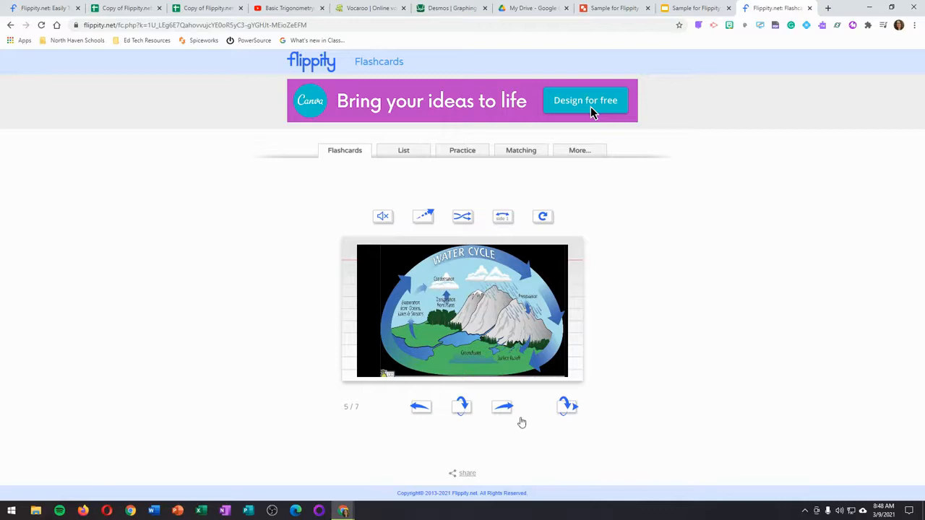
{"action": "left_click", "coordinate": [505, 409]}
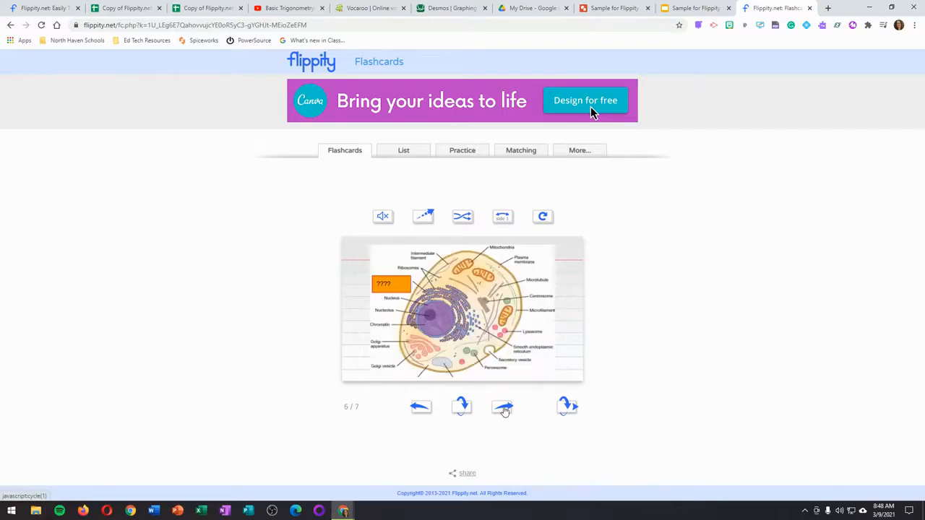
{"action": "left_click", "coordinate": [505, 410]}
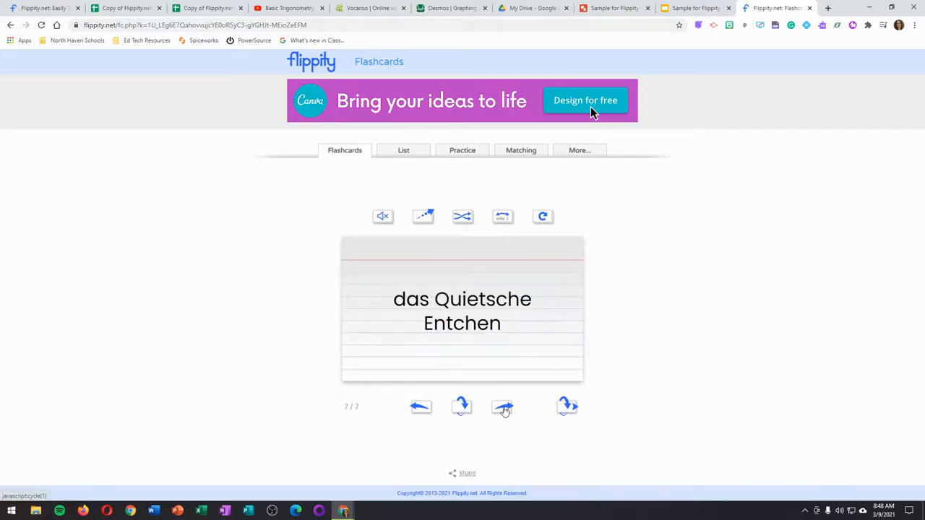
Step: Unmute the flashcards and flip the das Quietsche Entchen card to hear both sides
{"action": "left_click", "coordinate": [464, 409]}
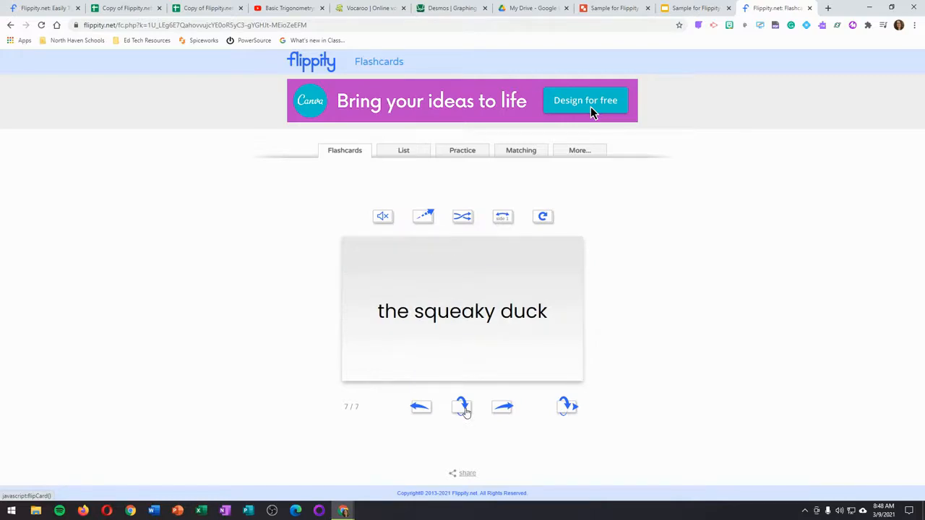
{"action": "left_click", "coordinate": [464, 409]}
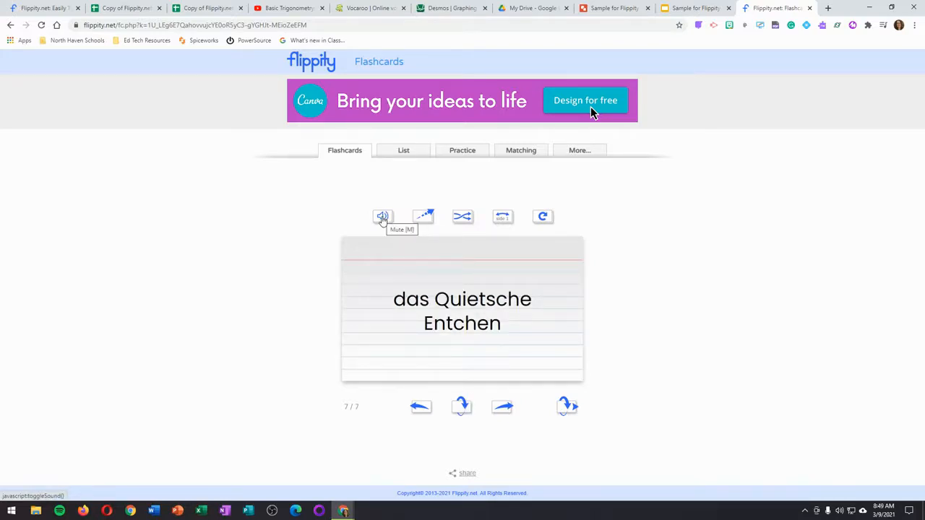
{"action": "left_click", "coordinate": [503, 408]}
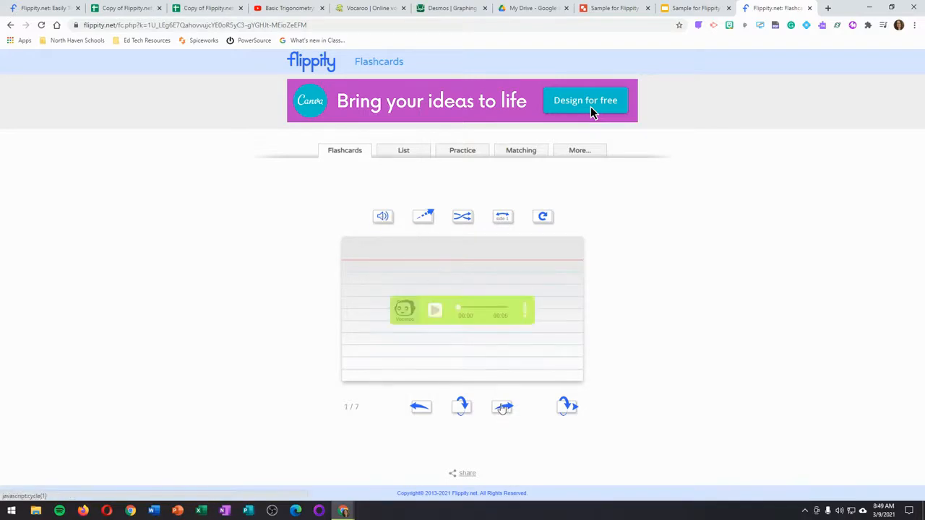
{"action": "left_click", "coordinate": [420, 407]}
{"action": "left_click", "coordinate": [462, 407]}
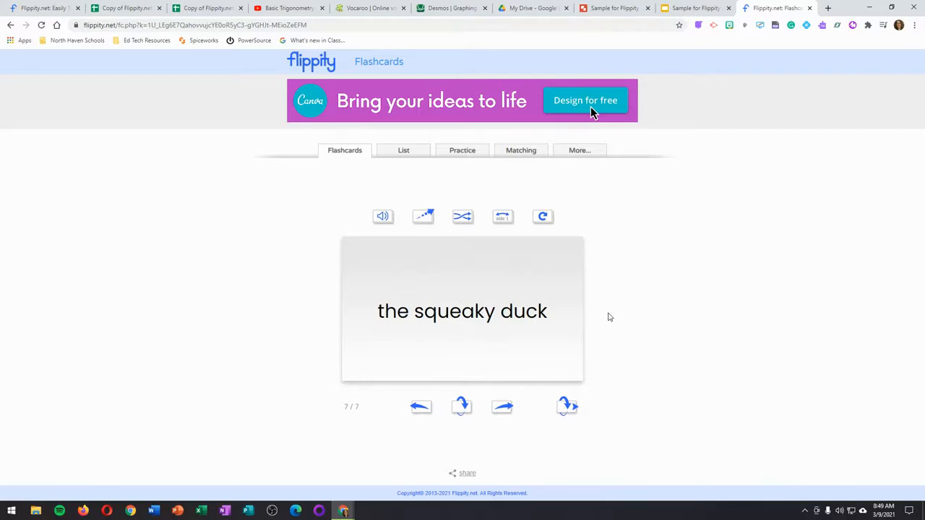
Step: Review all cards in the List view and open the Practice mode
{"action": "left_click", "coordinate": [406, 153]}
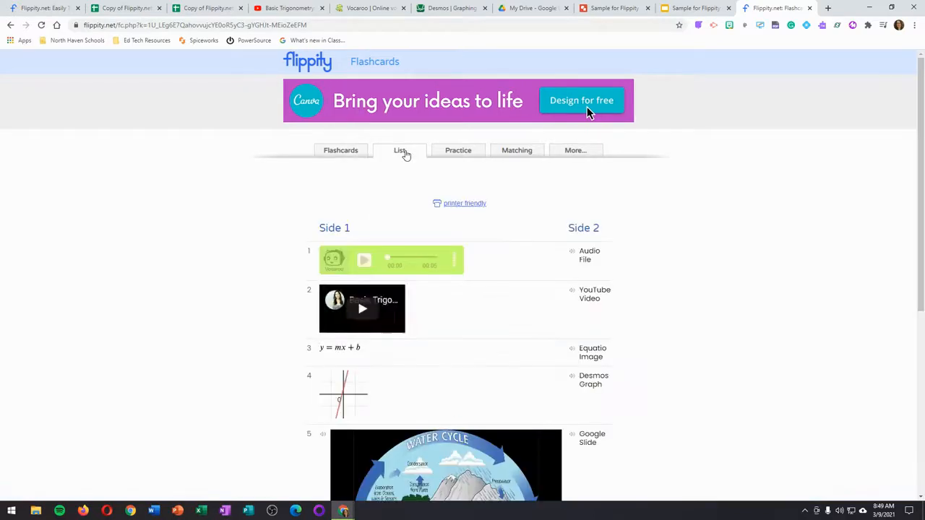
{"action": "scroll", "coordinate": [677, 294], "scroll_direction": "down", "scroll_amount": 3}
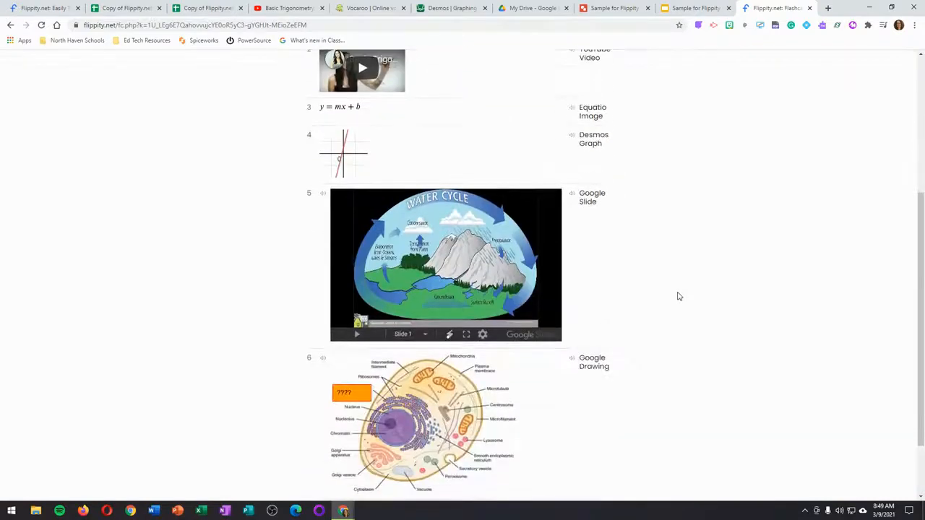
{"action": "scroll", "coordinate": [677, 295], "scroll_direction": "up", "scroll_amount": 4}
{"action": "left_click", "coordinate": [456, 153]}
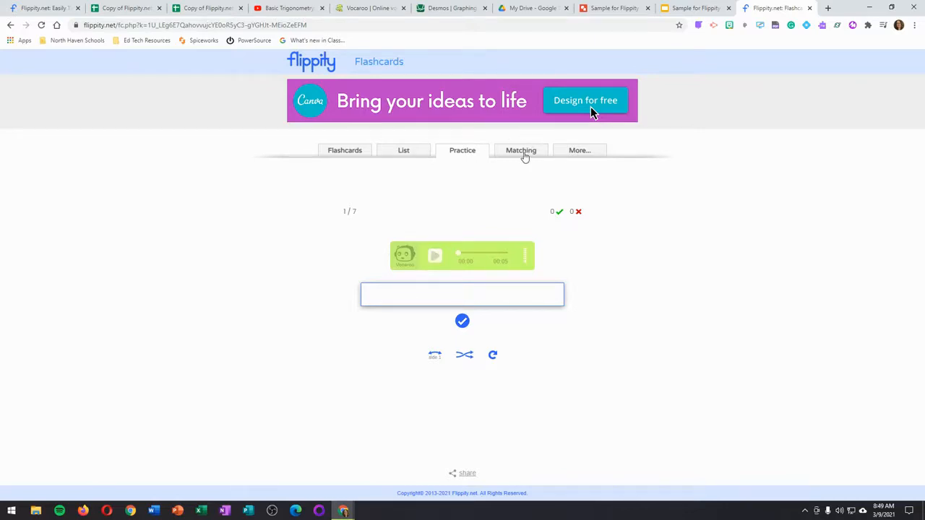
Step: In the Matching game, match Desmos Graph with its graph and try pairing Audio File with y = mx + b
{"action": "left_click", "coordinate": [522, 153]}
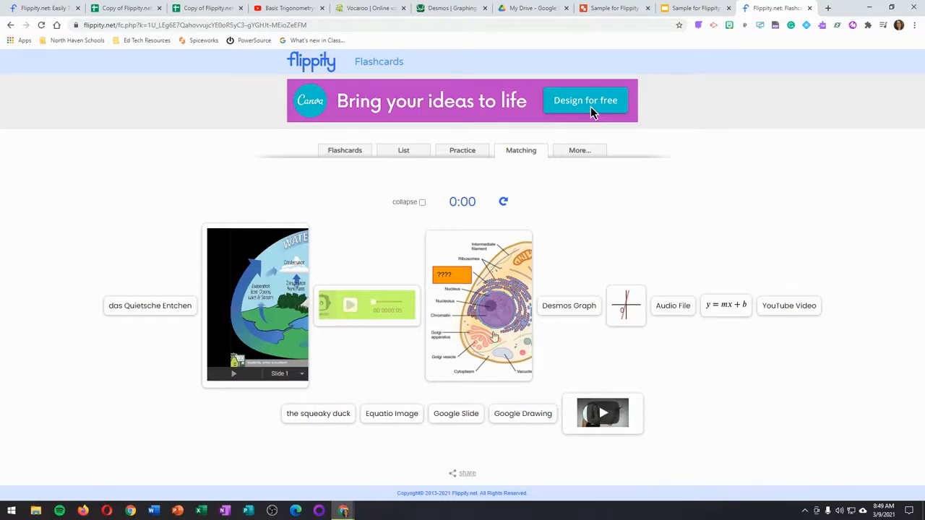
{"action": "left_click", "coordinate": [578, 307]}
{"action": "left_click", "coordinate": [635, 322]}
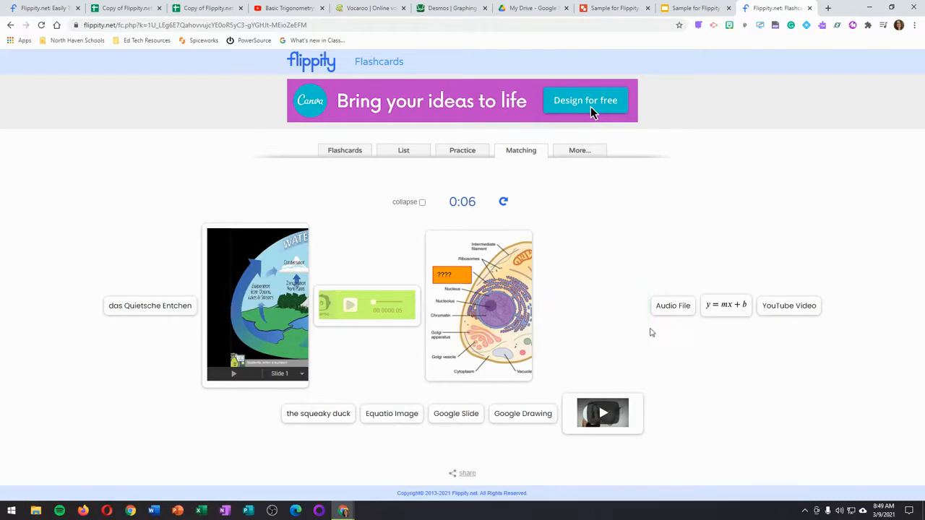
{"action": "left_click", "coordinate": [679, 309]}
{"action": "left_click", "coordinate": [721, 311]}
Step: Look through the options for sending the terms to other Flippity activities and return to the Flippity home page
{"action": "left_click", "coordinate": [580, 151]}
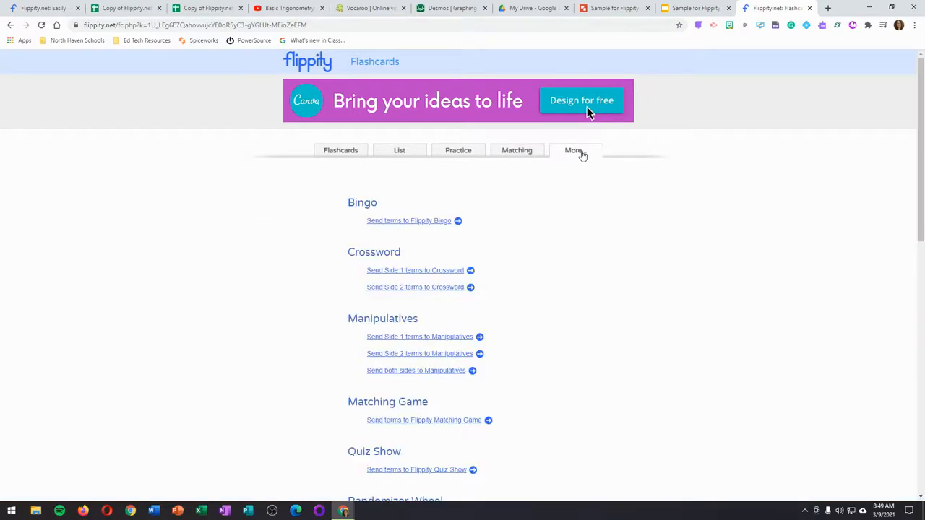
{"action": "scroll", "coordinate": [549, 181], "scroll_direction": "down", "scroll_amount": 1}
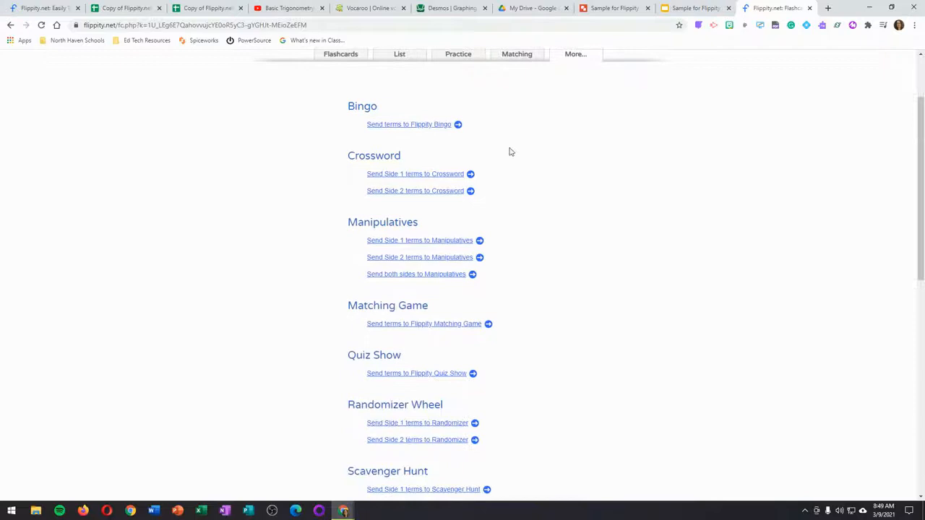
{"action": "scroll", "coordinate": [537, 400], "scroll_direction": "down", "scroll_amount": 2}
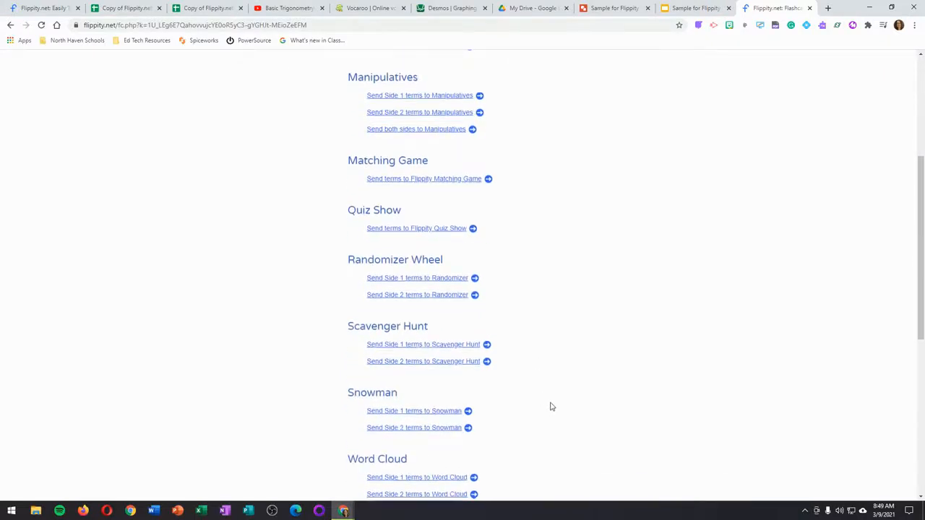
{"action": "scroll", "coordinate": [551, 406], "scroll_direction": "down", "scroll_amount": 2}
{"action": "scroll", "coordinate": [551, 407], "scroll_direction": "up", "scroll_amount": 5}
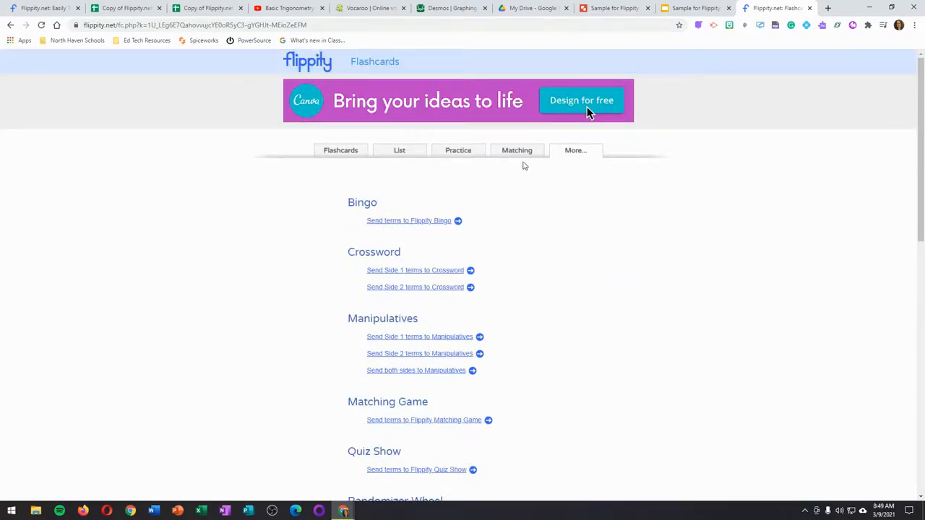
{"action": "left_click", "coordinate": [46, 8]}
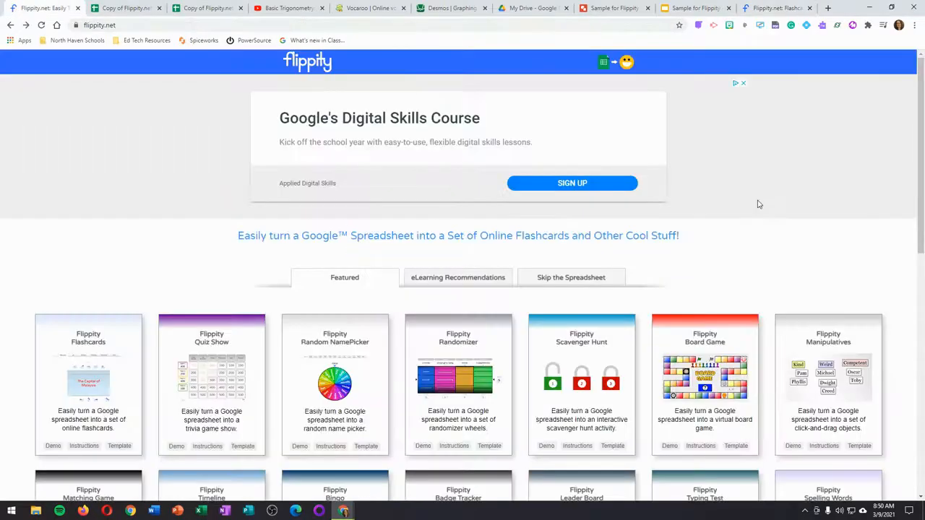